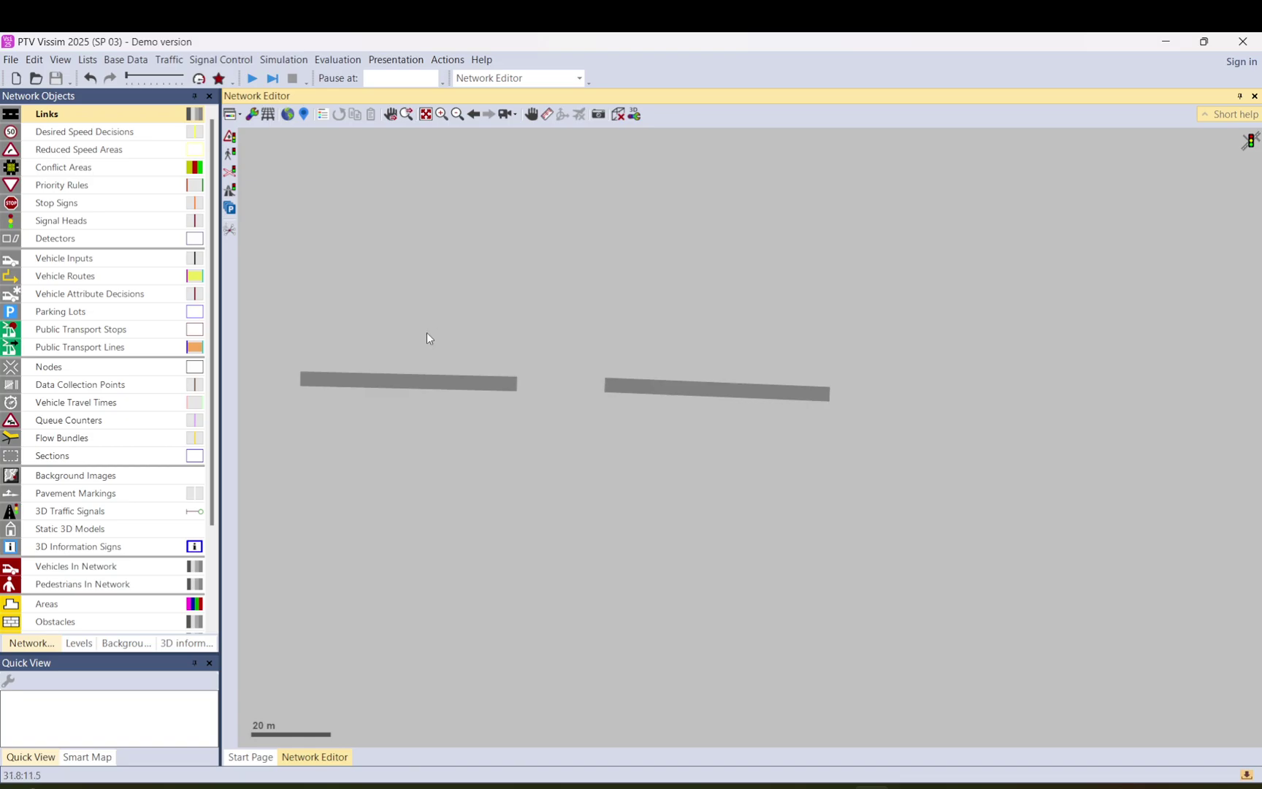
In Links mode, widen link 1 to two lanes.
left_click(126, 110)
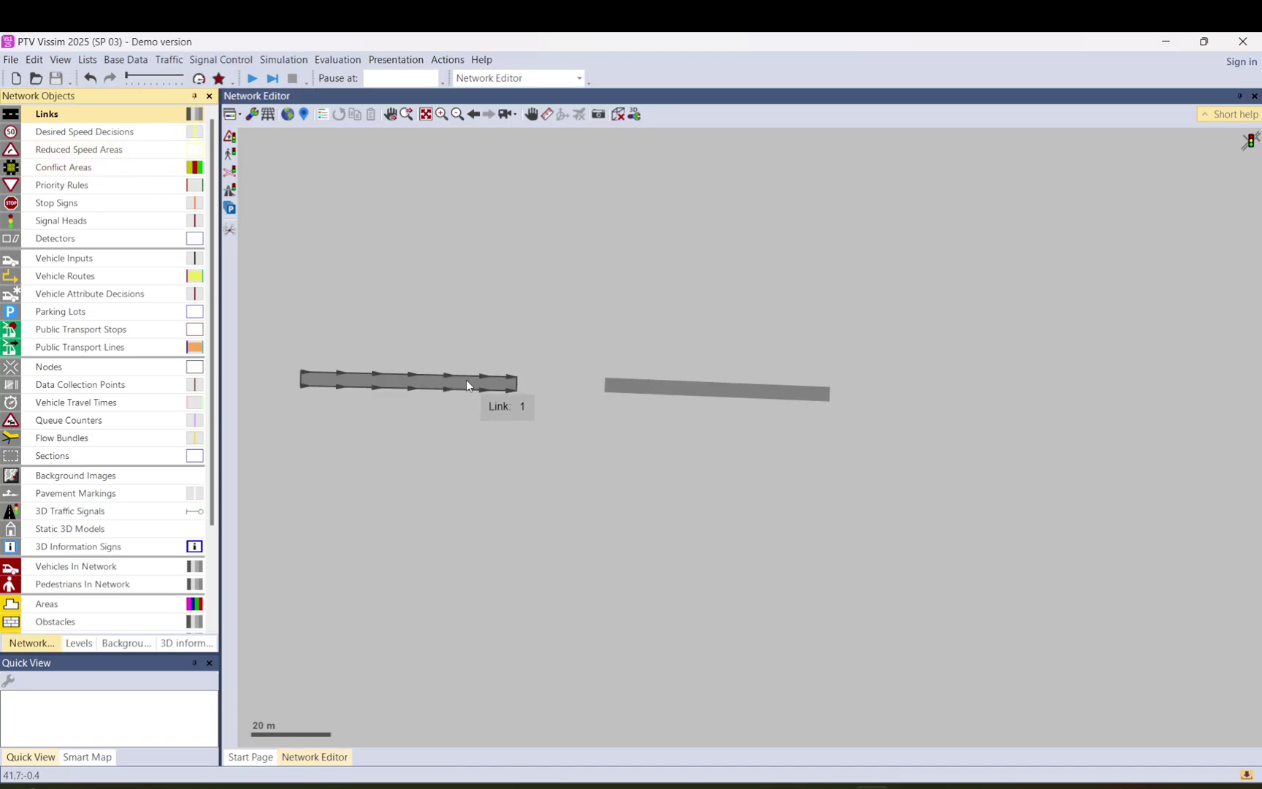
left_click(406, 391)
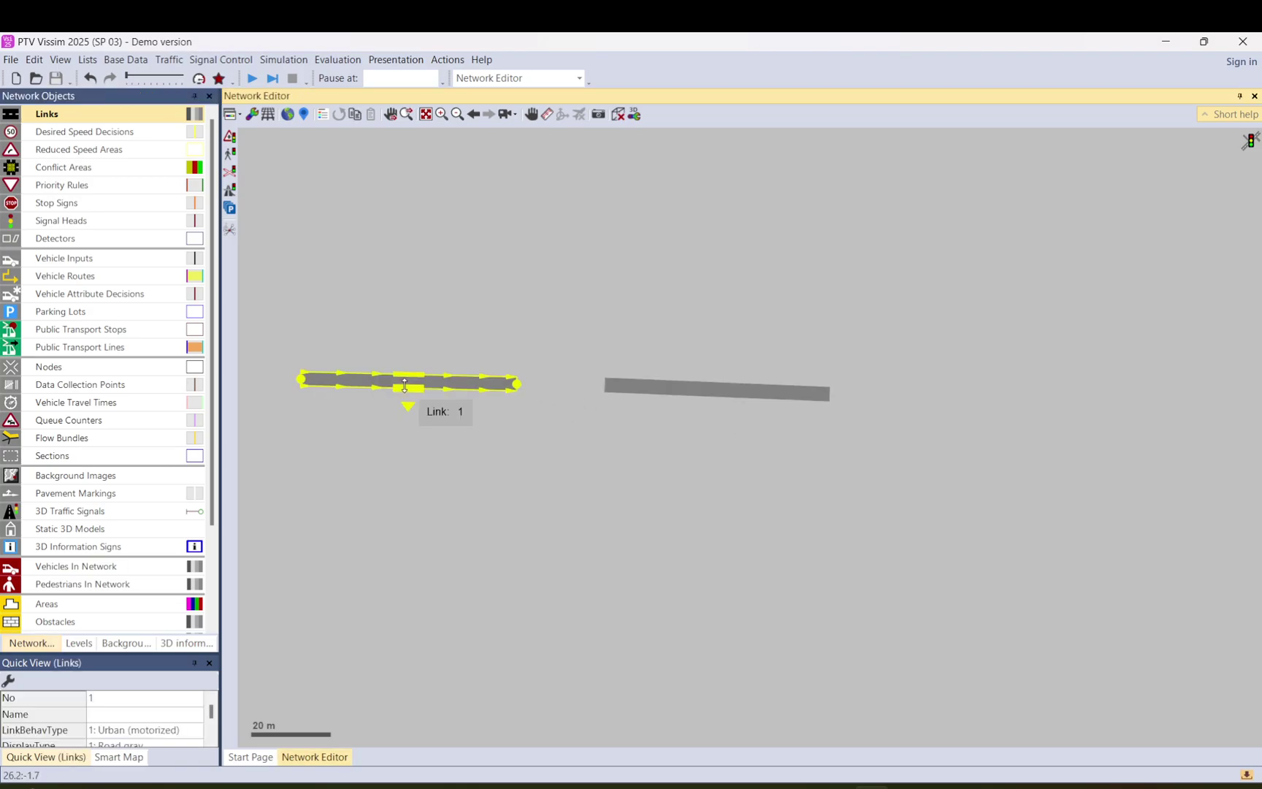
scroll(509, 395, "up", 2)
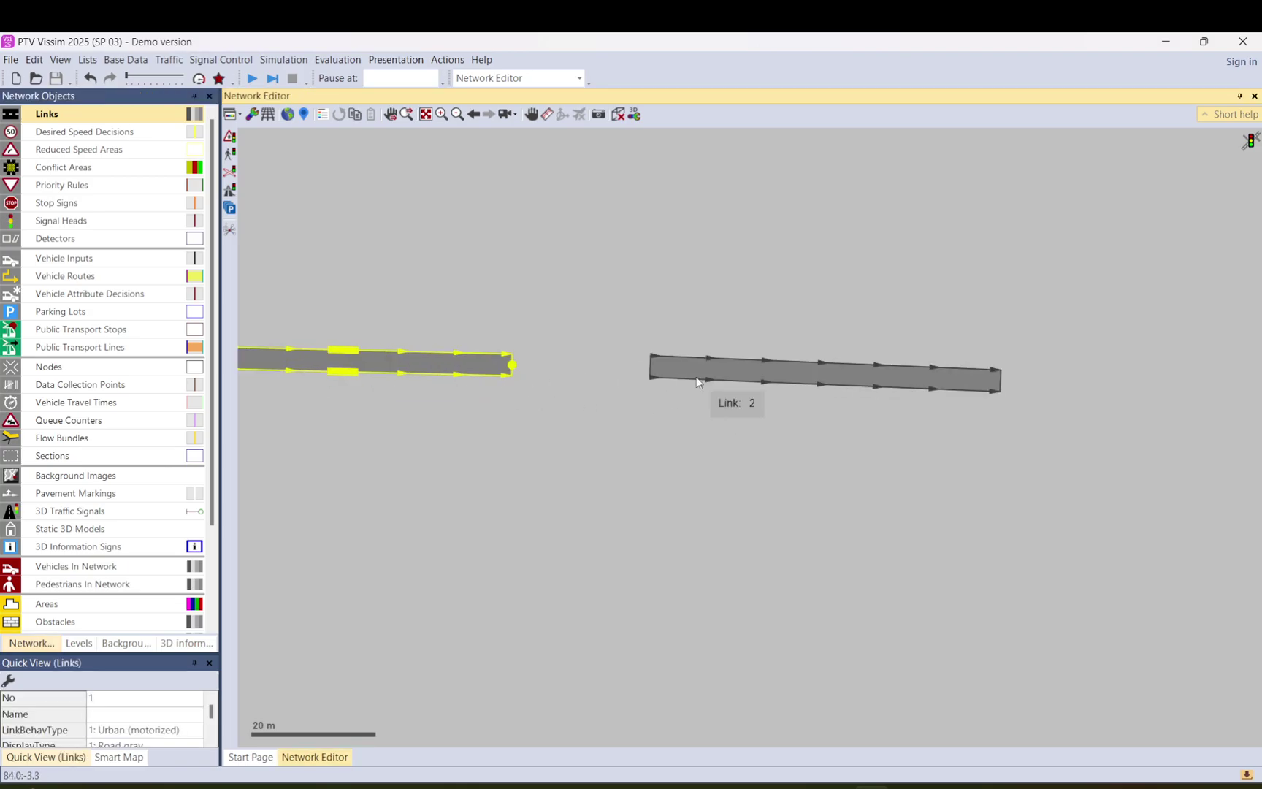
scroll(712, 394, "down", 1)
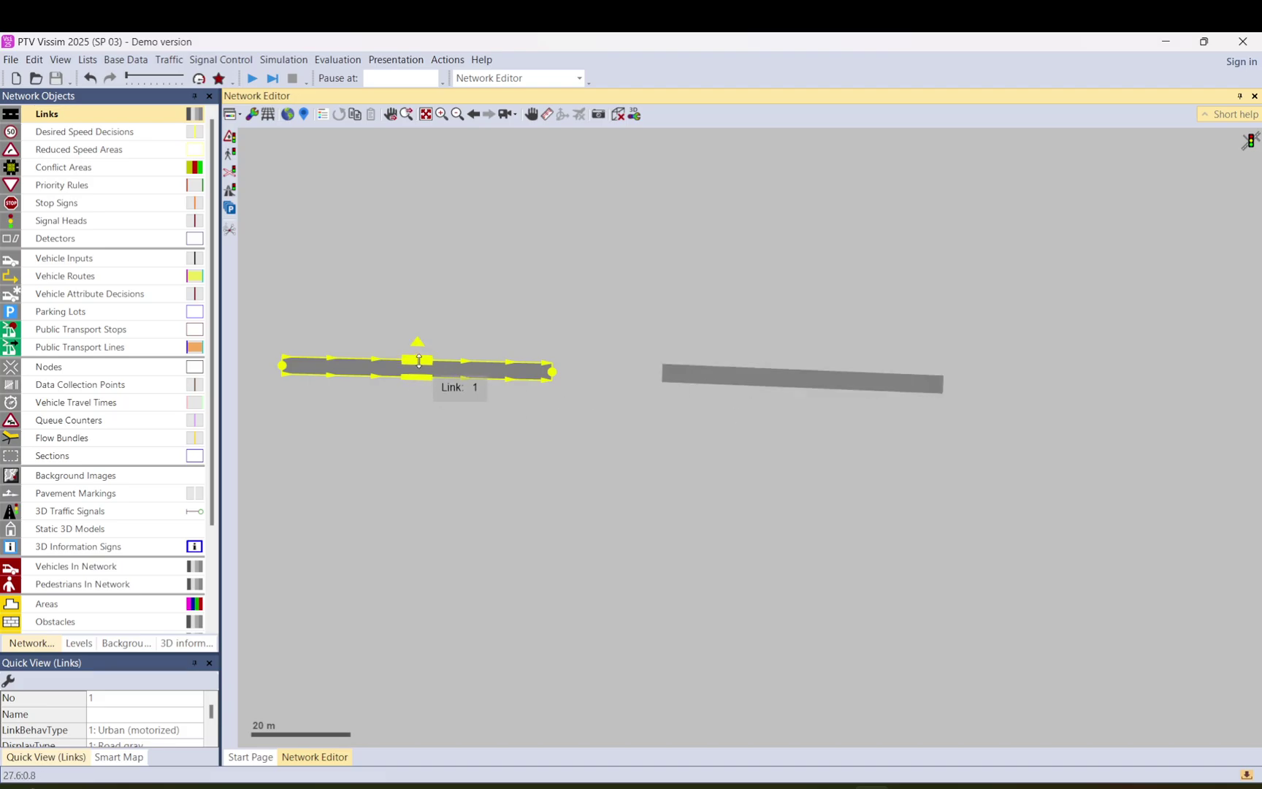
mouse_move(418, 358)
left_mouse_down()
mouse_move(432, 268)
mouse_move(432, 363)
mouse_move(432, 300)
mouse_move(435, 344)
left_mouse_up()
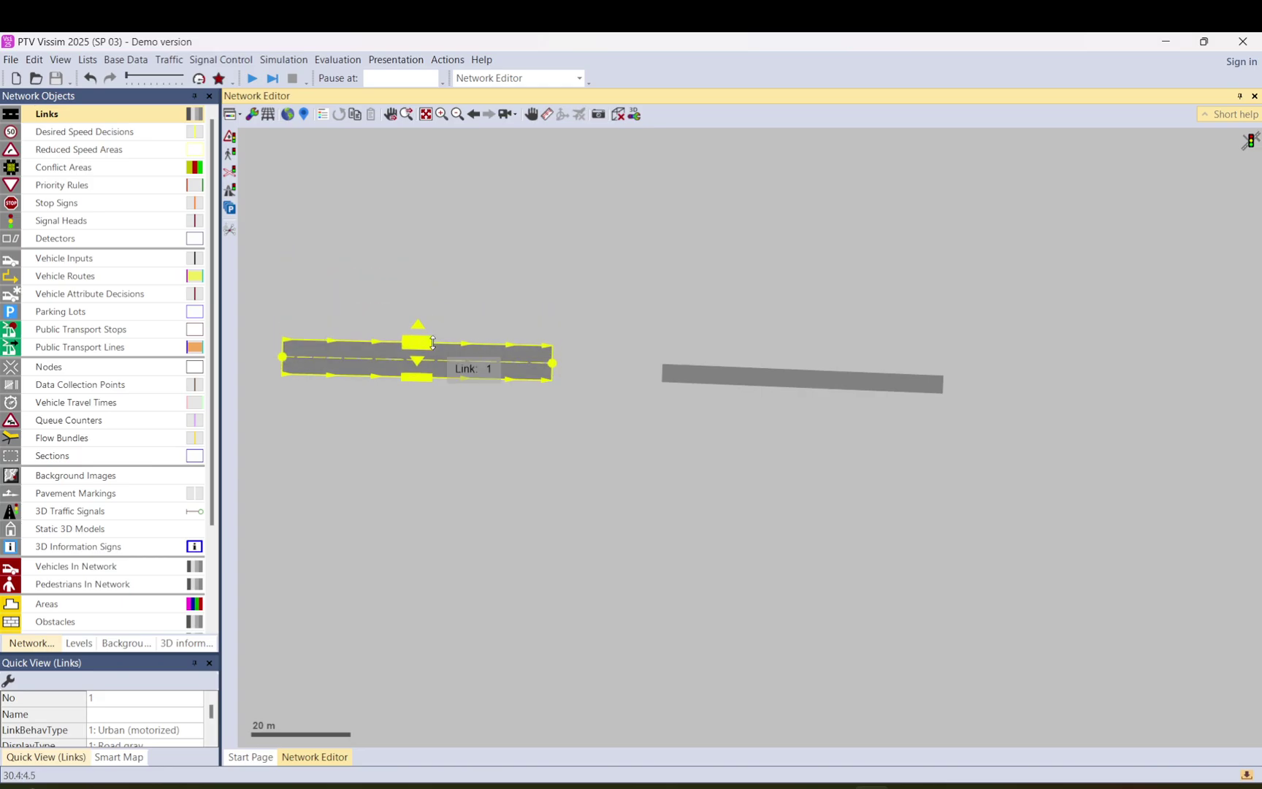
Widen link 2 to three lanes and lower its start to line up with link 1.
left_click(803, 374)
mouse_move(803, 363)
left_mouse_down()
mouse_move(800, 323)
mouse_move(800, 340)
left_mouse_up()
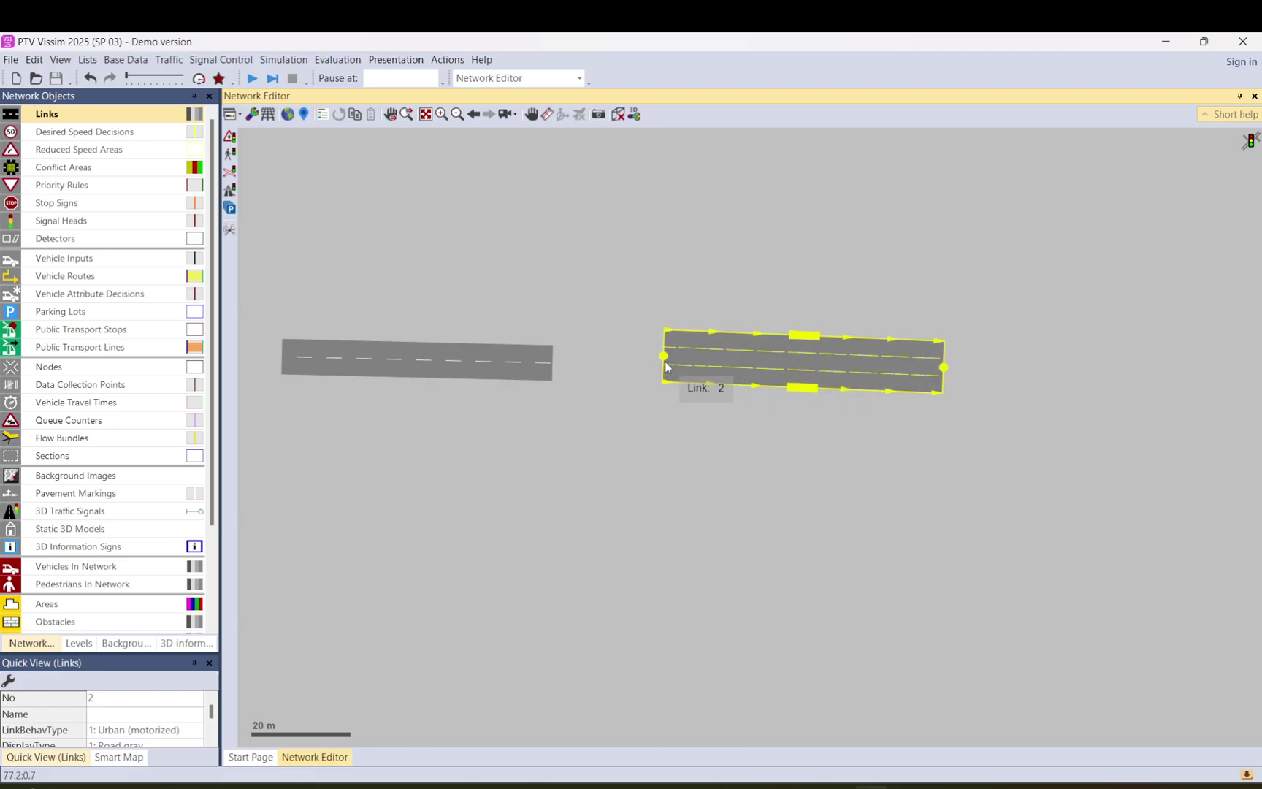
left_click_drag(666, 365, 664, 371)
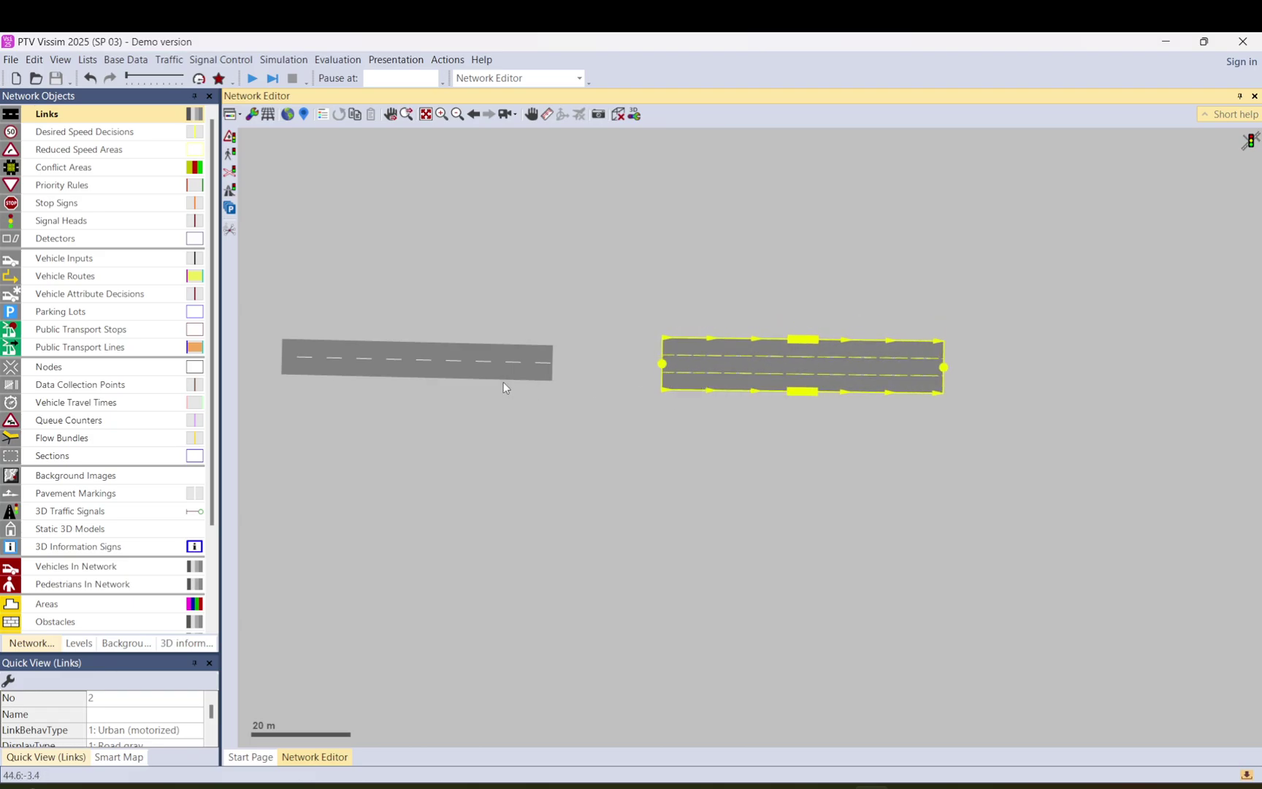
Pull link 1's end back slightly, then connect it to link 2 with connector 10000 using default lanes.
left_click(516, 363)
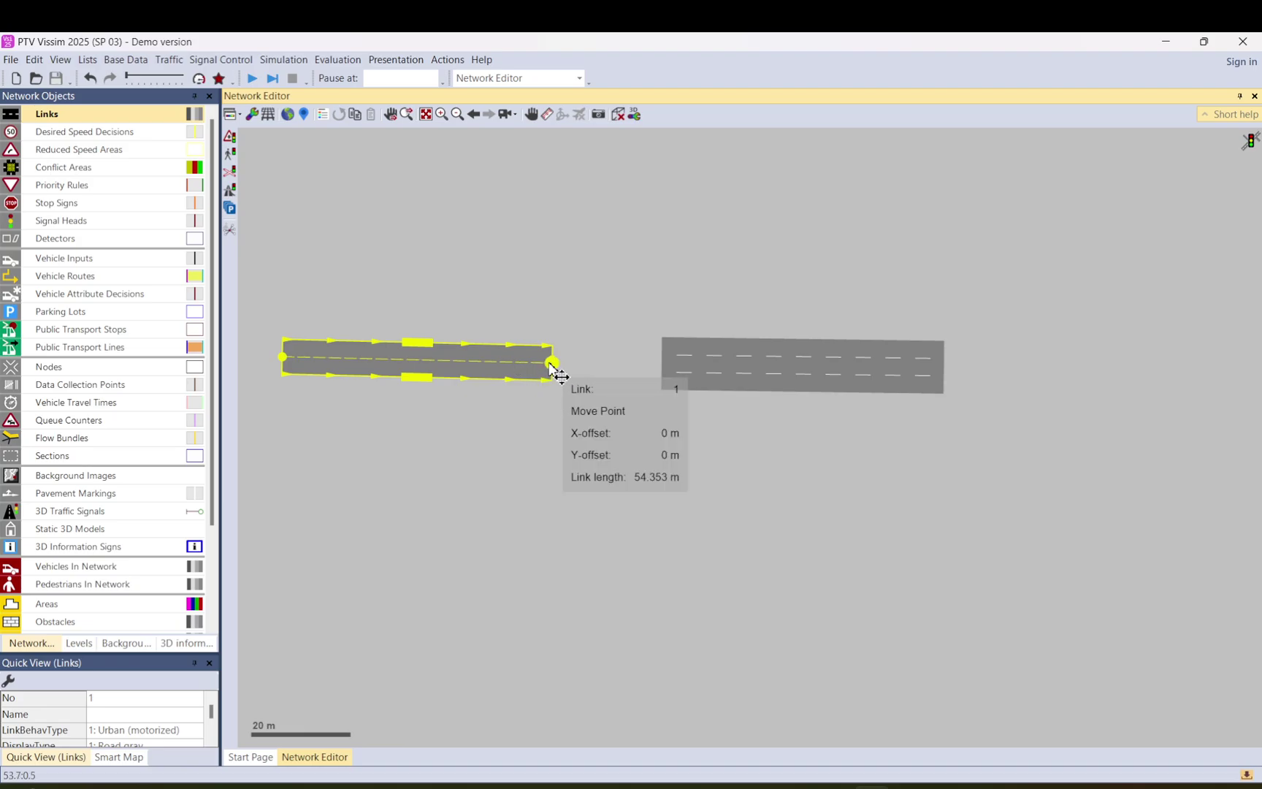
left_click_drag(550, 363, 546, 361)
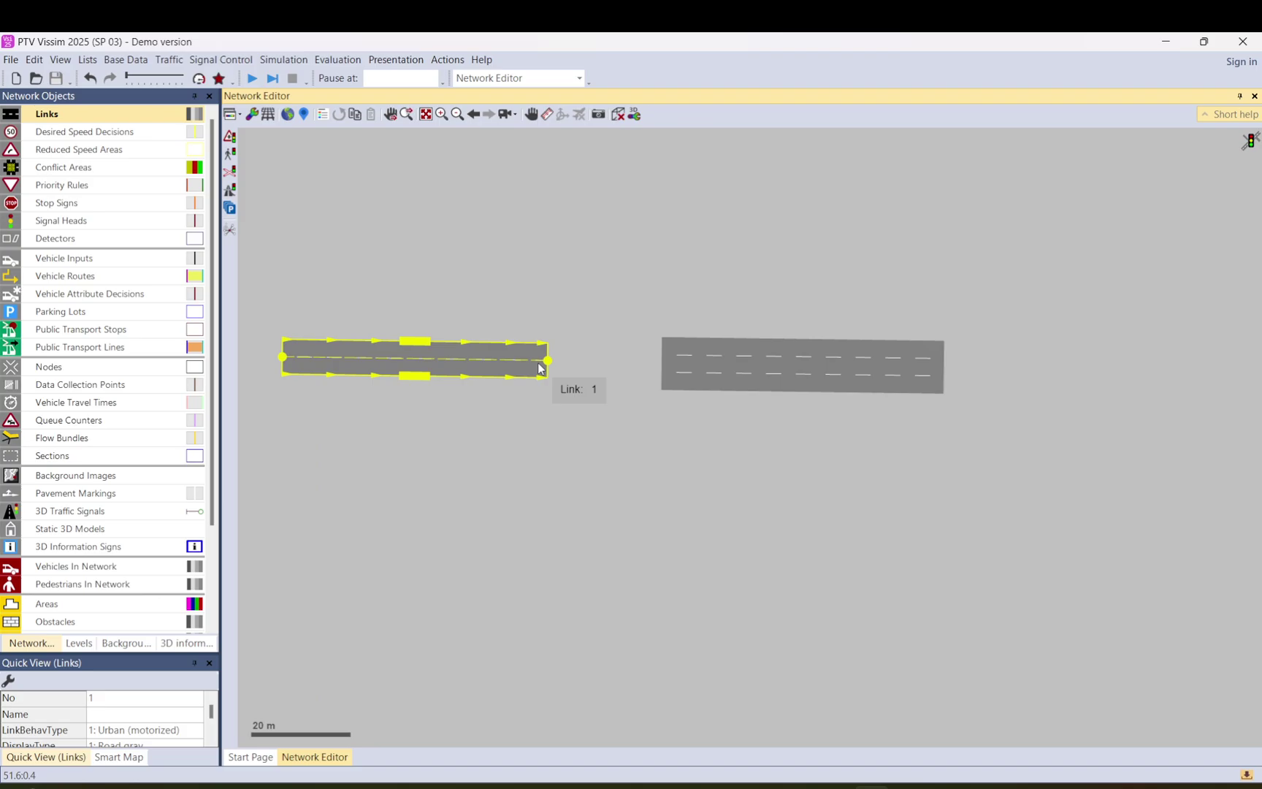
mouse_move(541, 369)
left_mouse_down()
mouse_move(665, 365)
mouse_move(668, 378)
left_mouse_up()
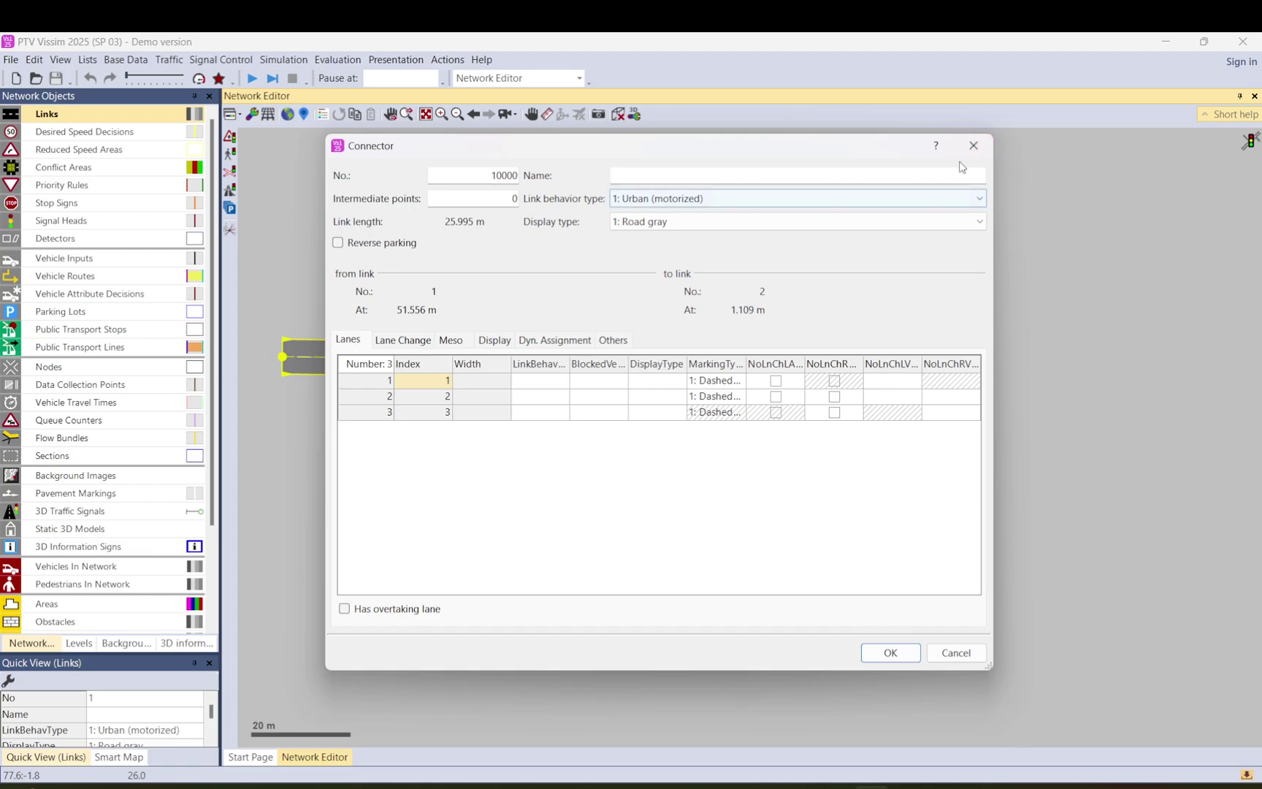
left_click(973, 146)
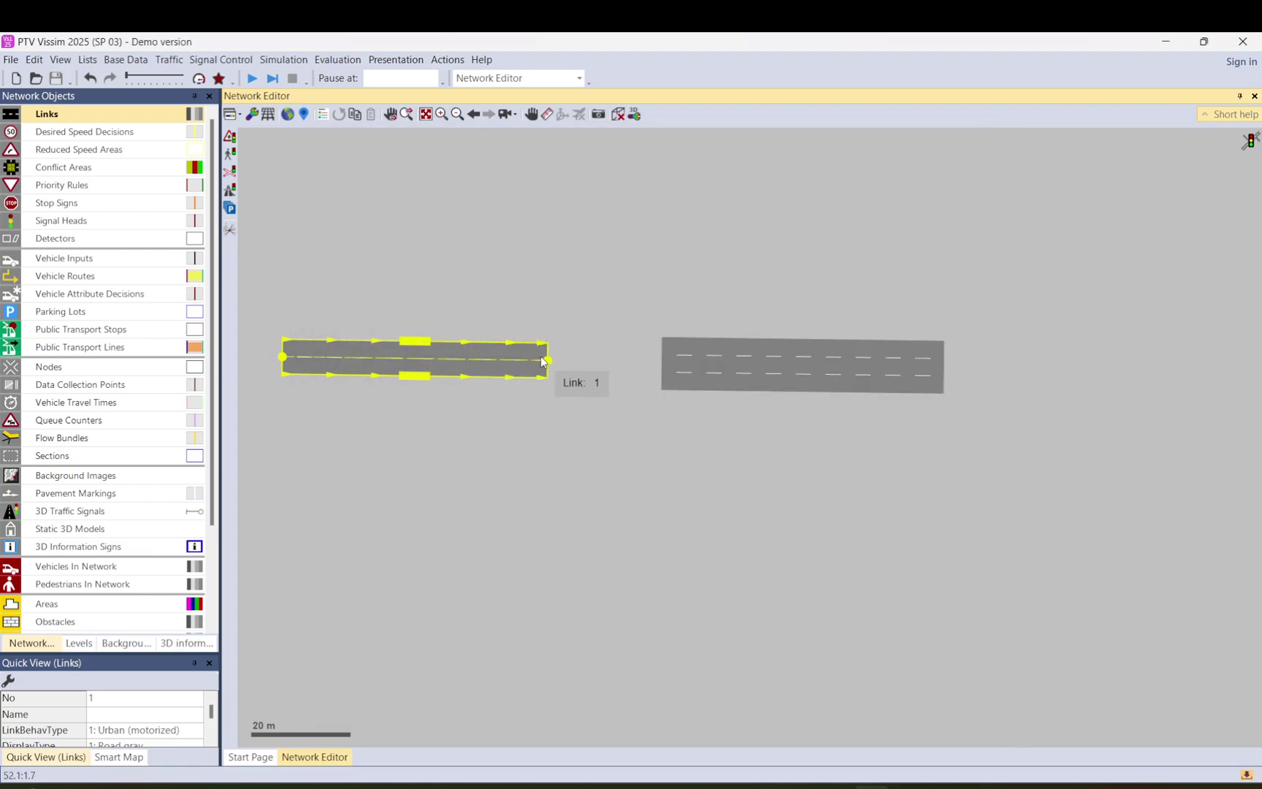
mouse_move(544, 362)
left_mouse_down()
mouse_move(670, 380)
mouse_move(669, 343)
mouse_move(668, 380)
left_mouse_up()
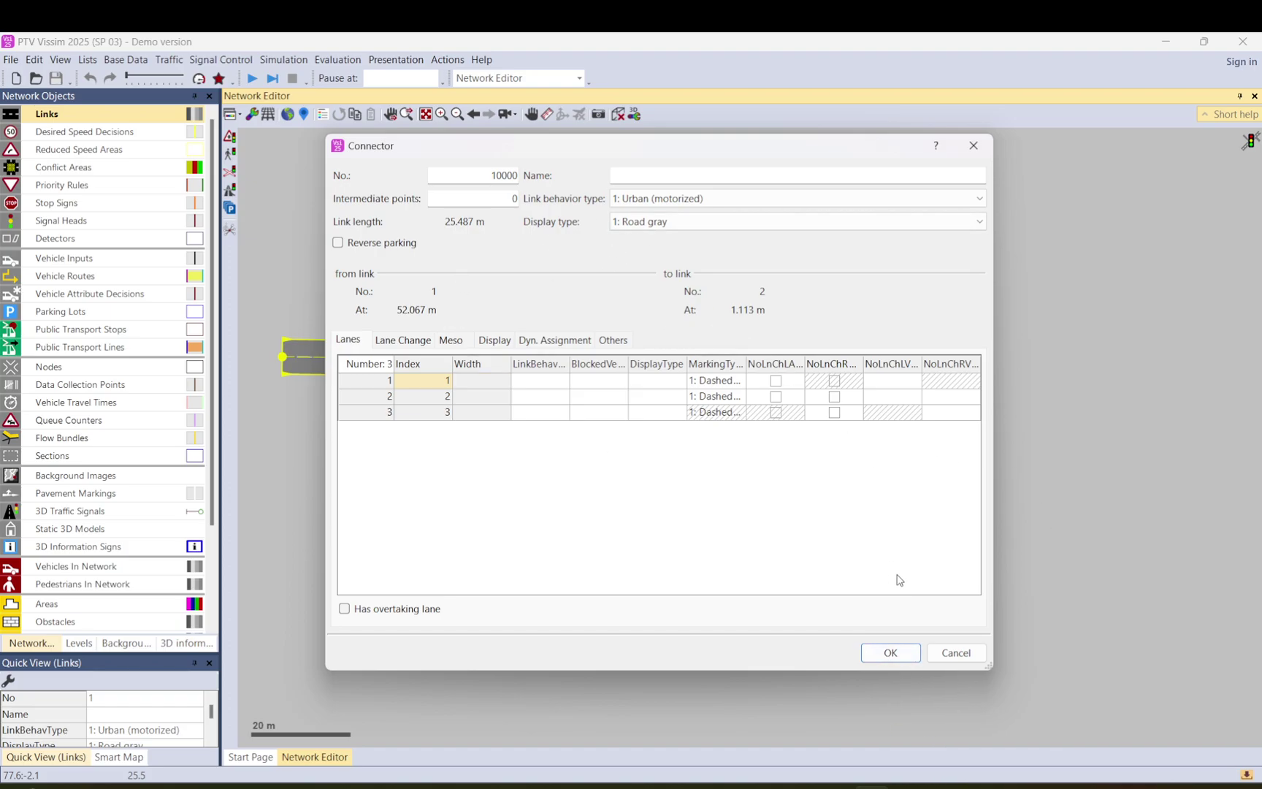
left_click(887, 651)
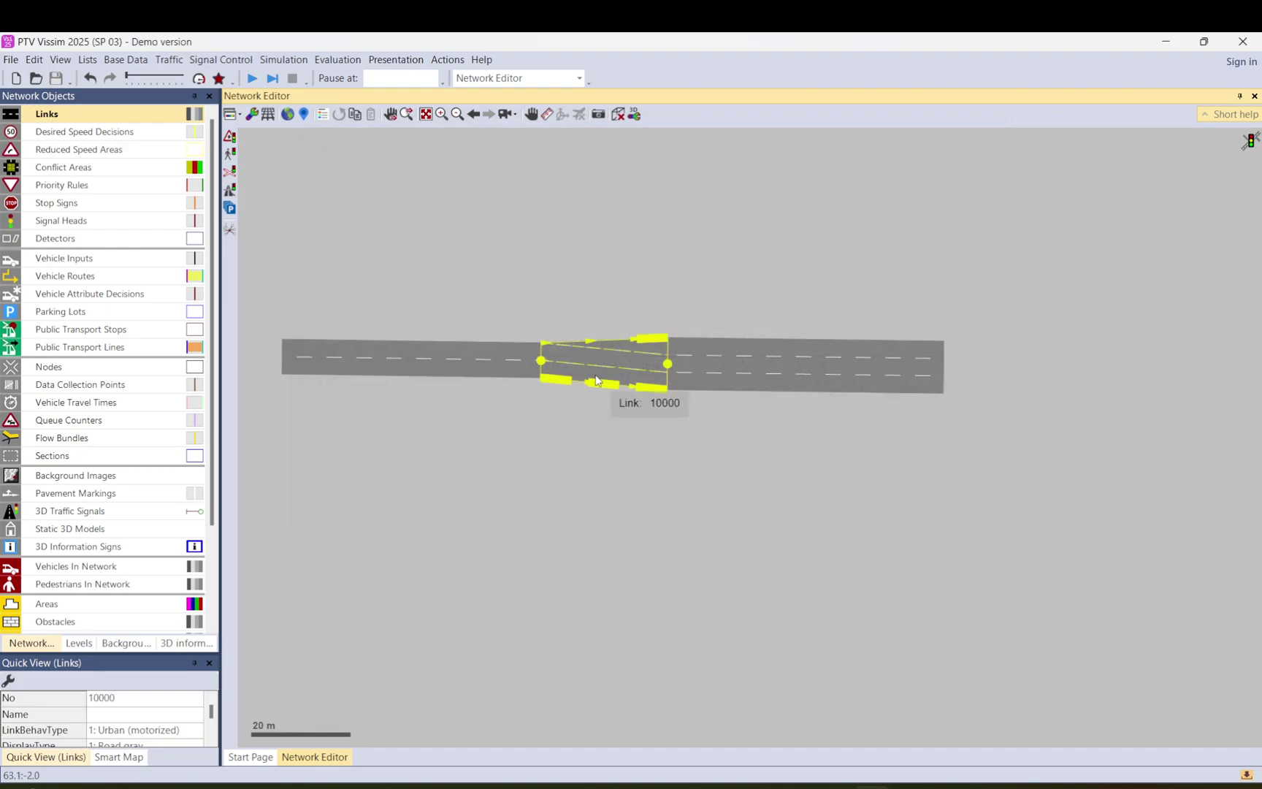
Zoom in and narrow connector 10000's right end to its upstream width.
scroll(596, 380, "up", 2)
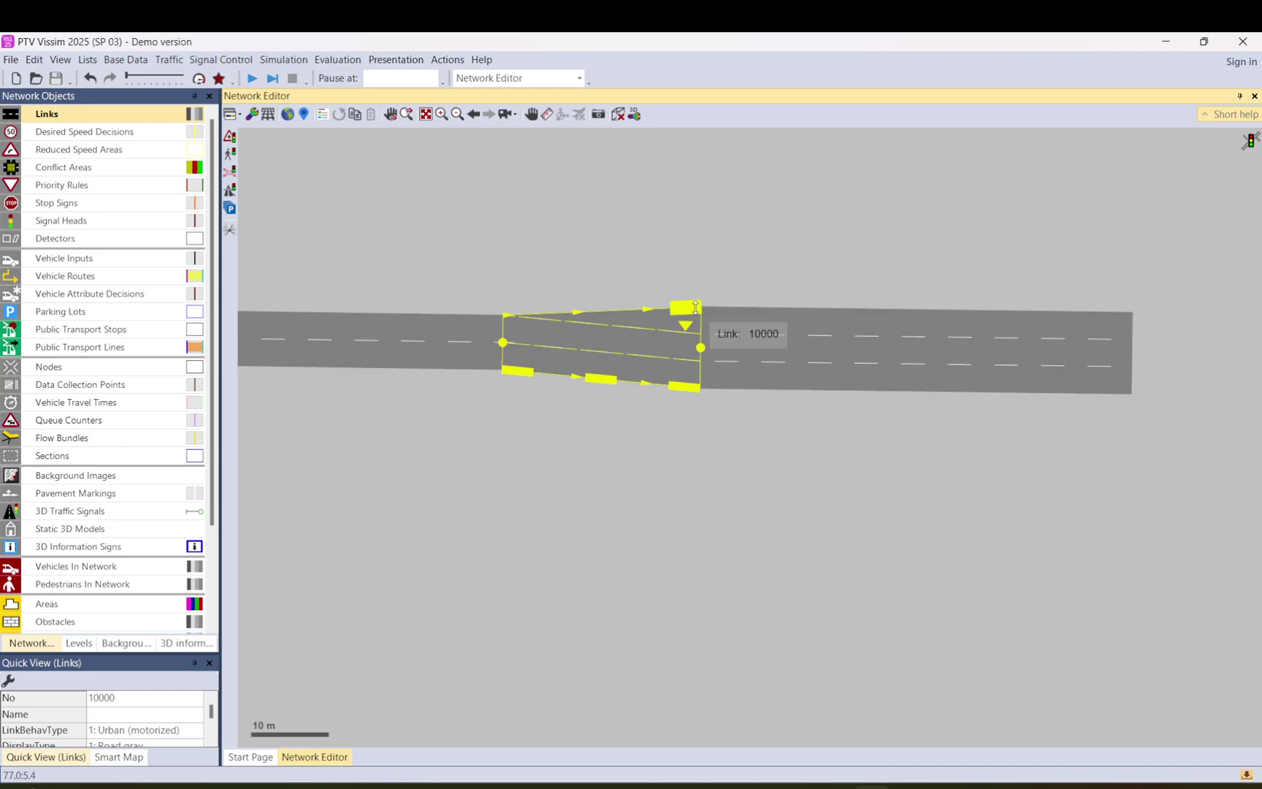
left_click_drag(696, 307, 693, 330)
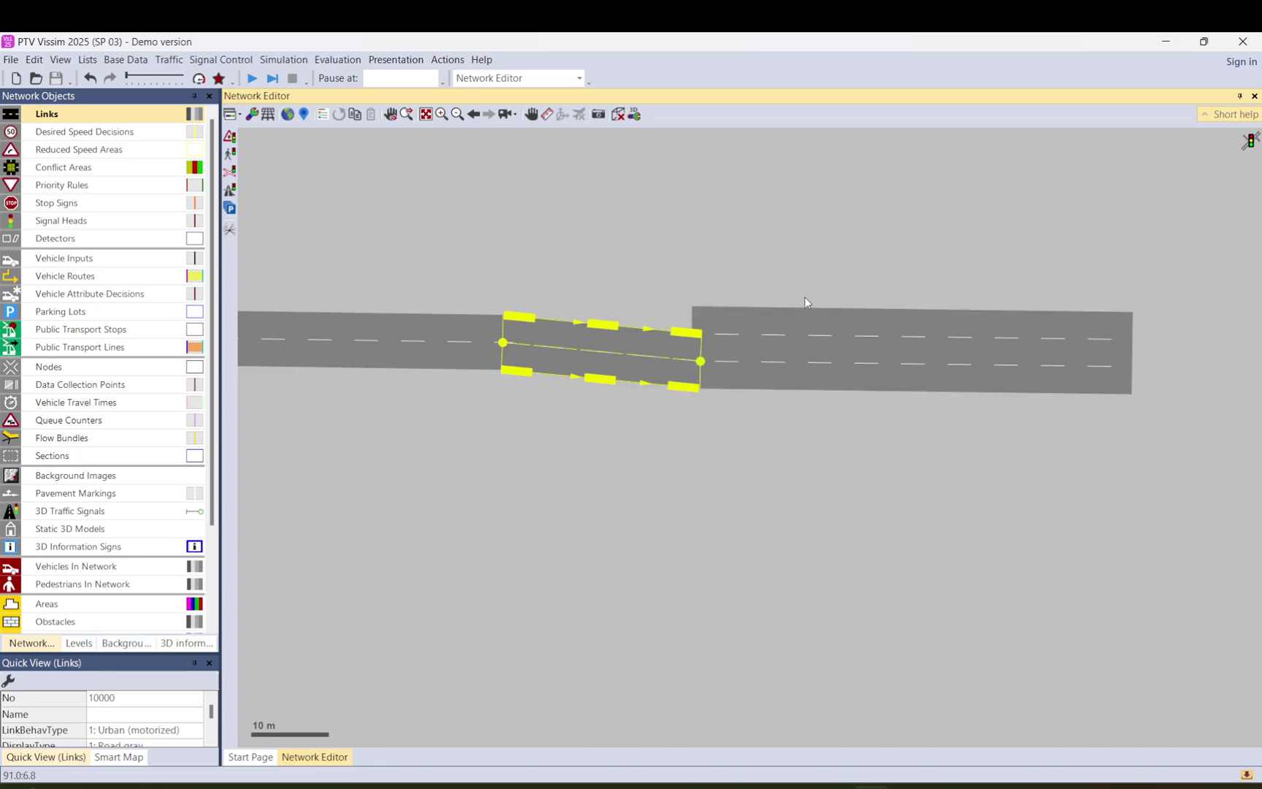
Nudge link 2 into place, then taper connector 10000 from link 1's width out to link 2's full width.
left_click(903, 341)
left_click_drag(903, 341, 907, 346)
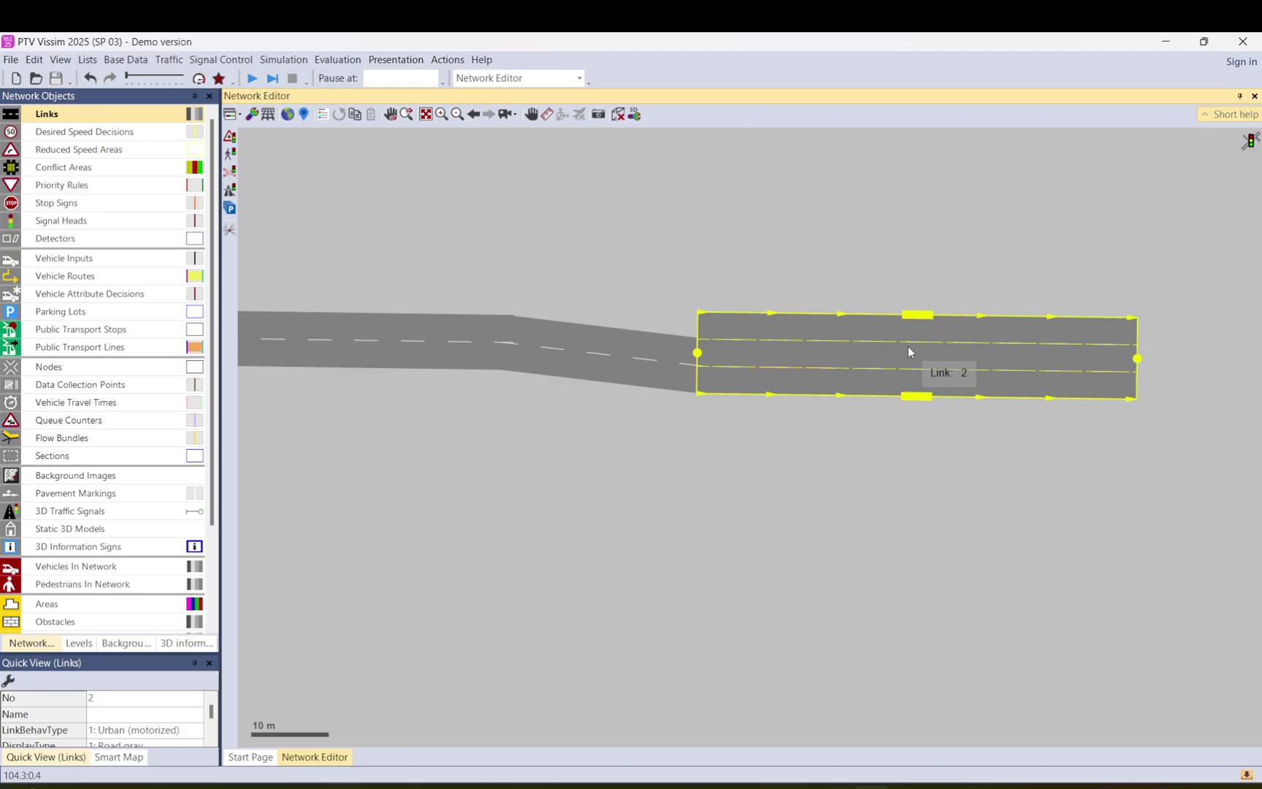
left_click(647, 352)
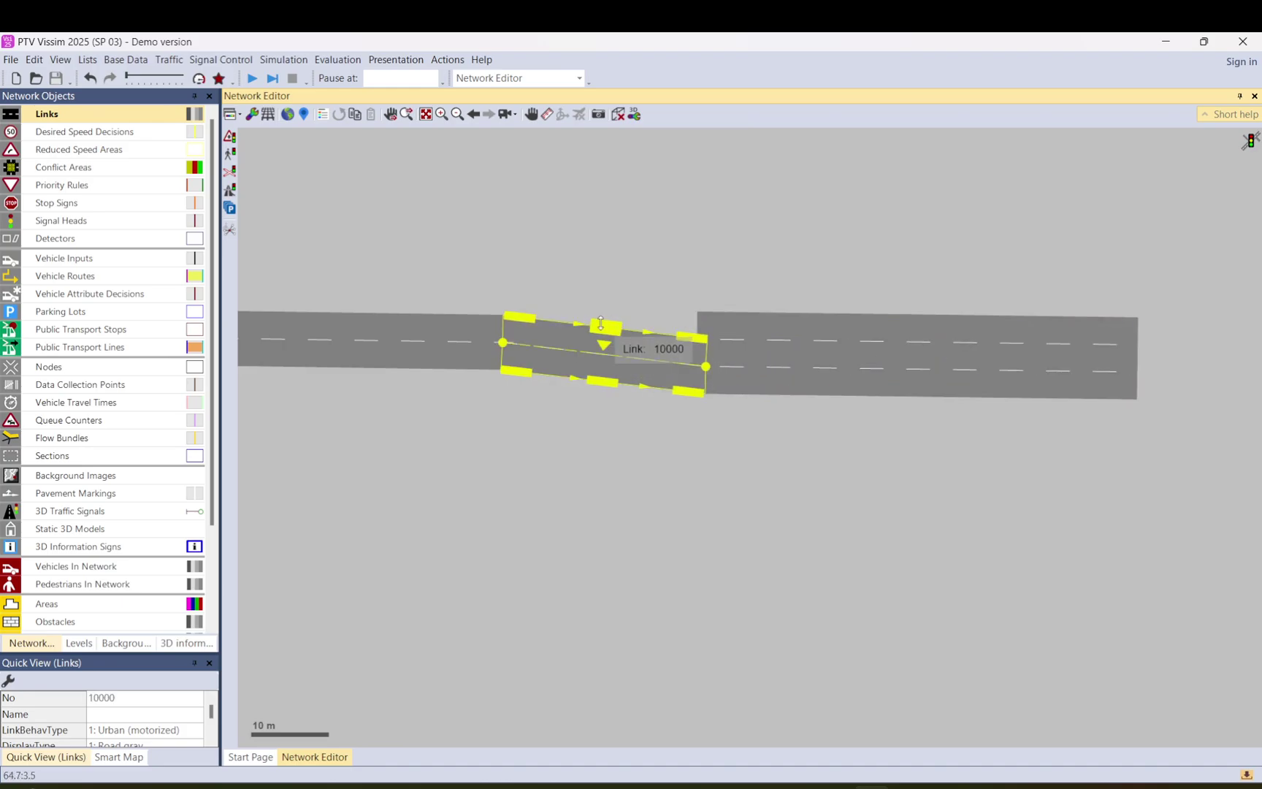
left_click_drag(600, 324, 606, 384)
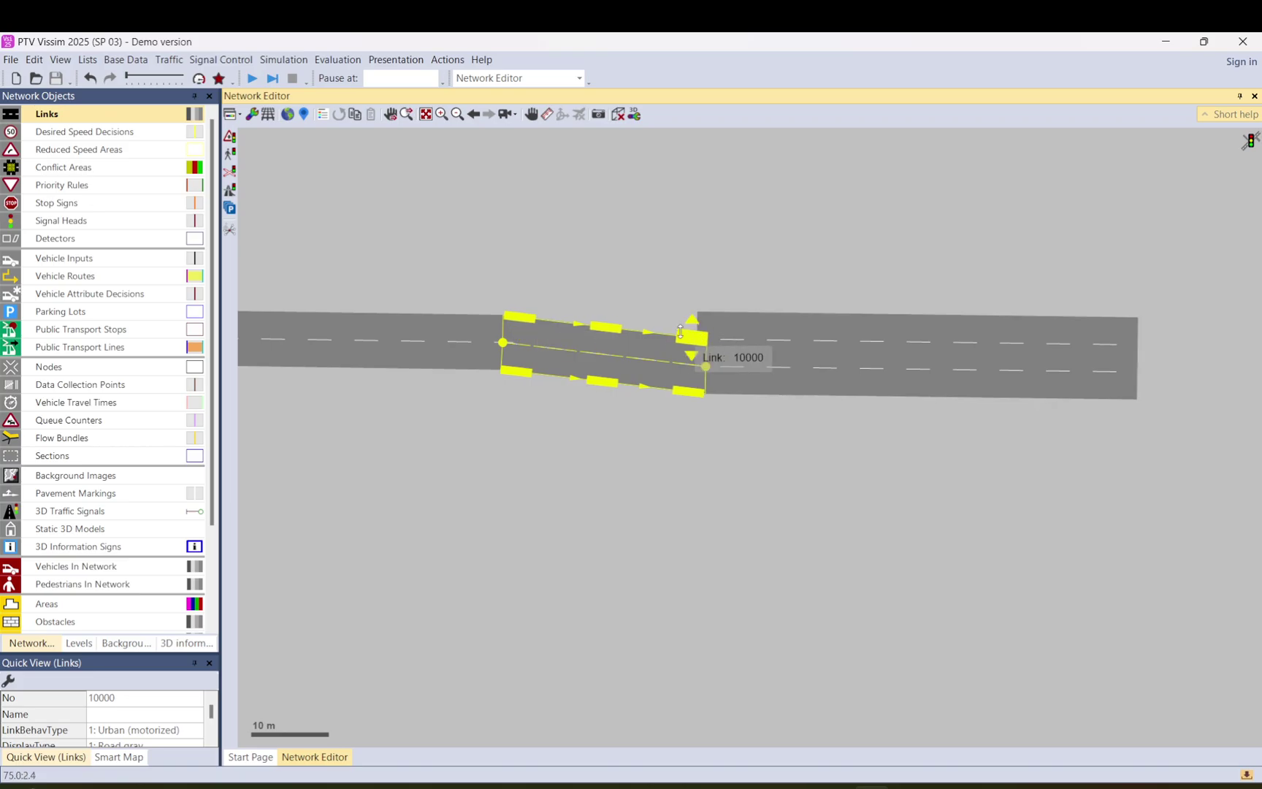
left_click_drag(520, 318, 520, 342)
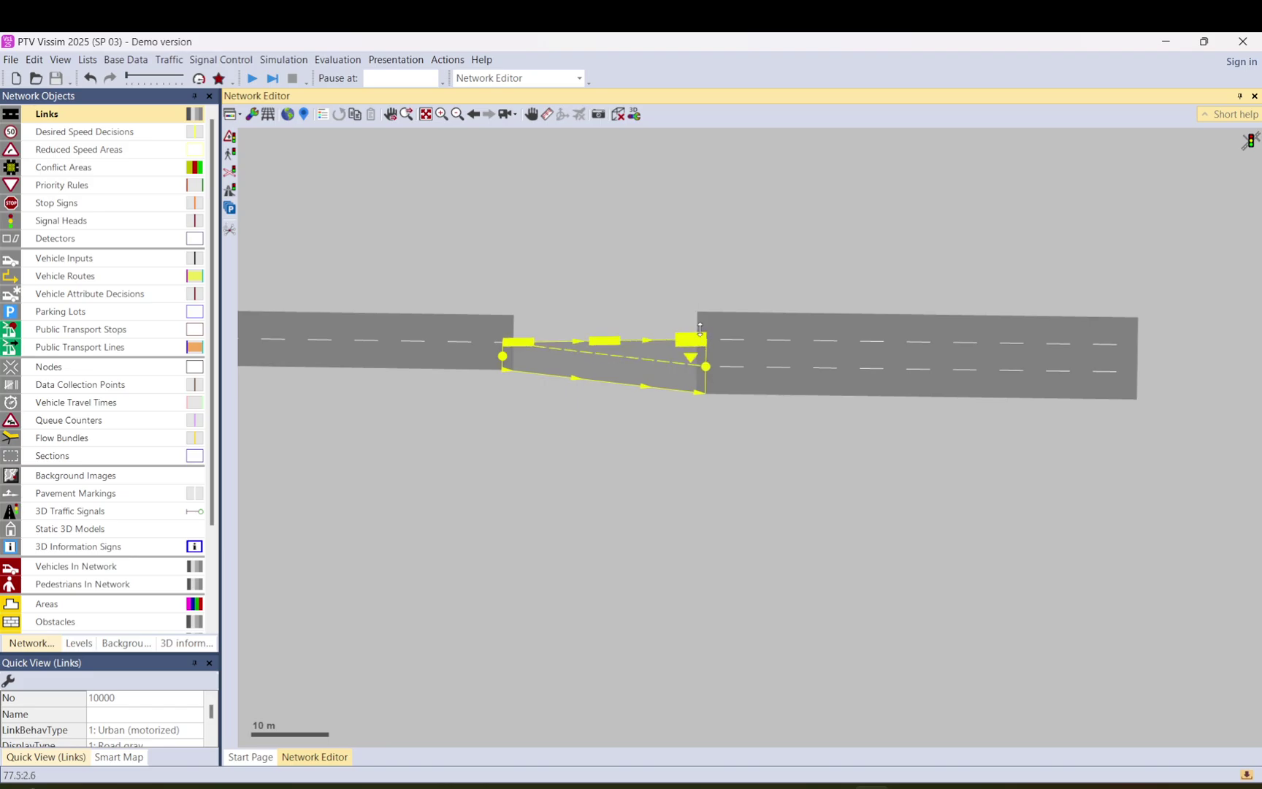
left_click_drag(697, 341, 619, 303)
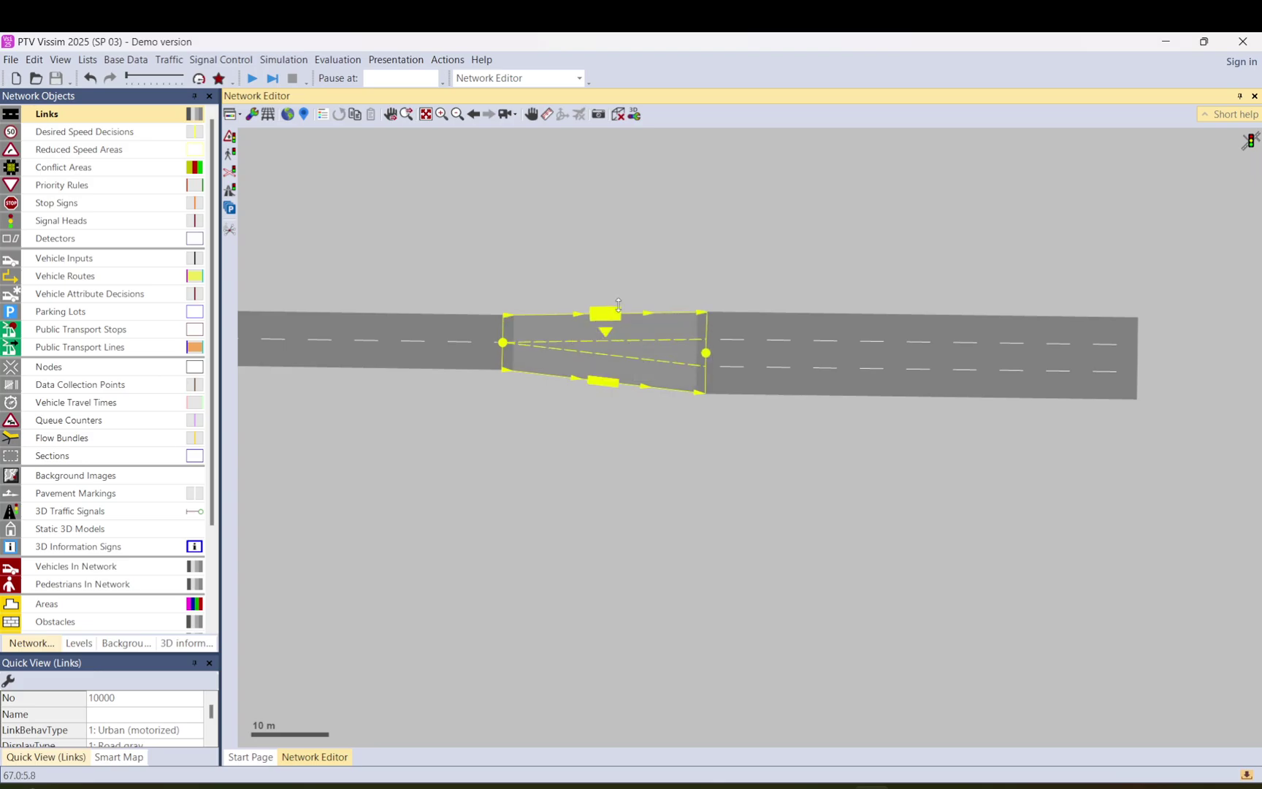
left_click(651, 439)
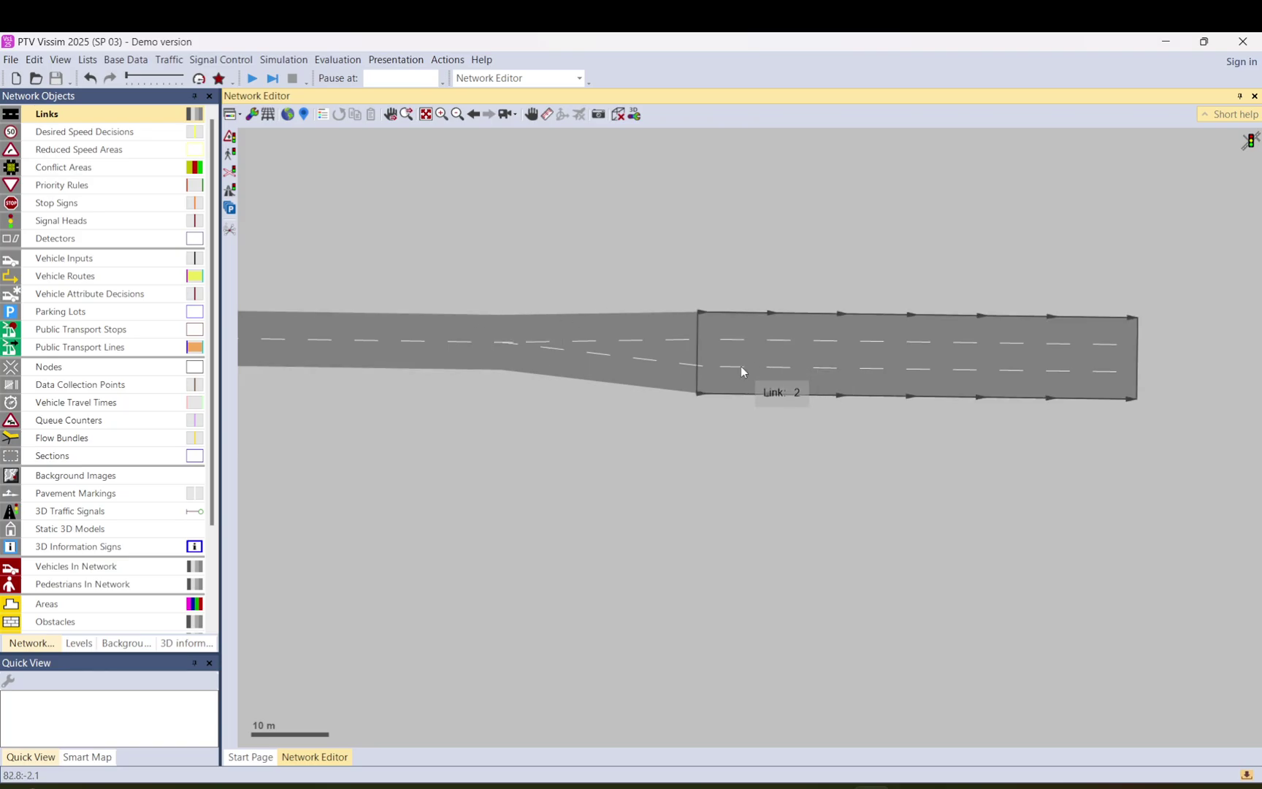
Narrow connector 10000's downstream end to a single lane, undoing one wrong resize.
left_click(591, 345)
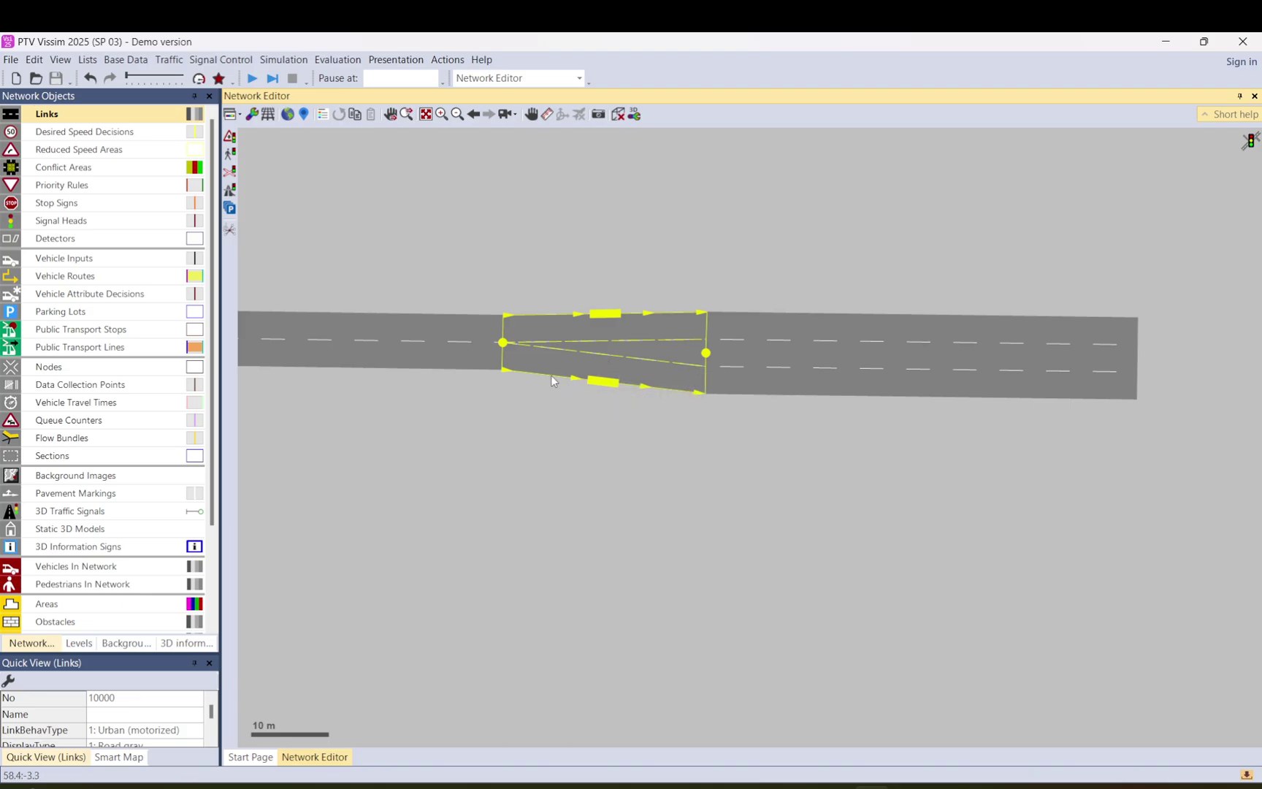
left_click_drag(600, 379, 600, 354)
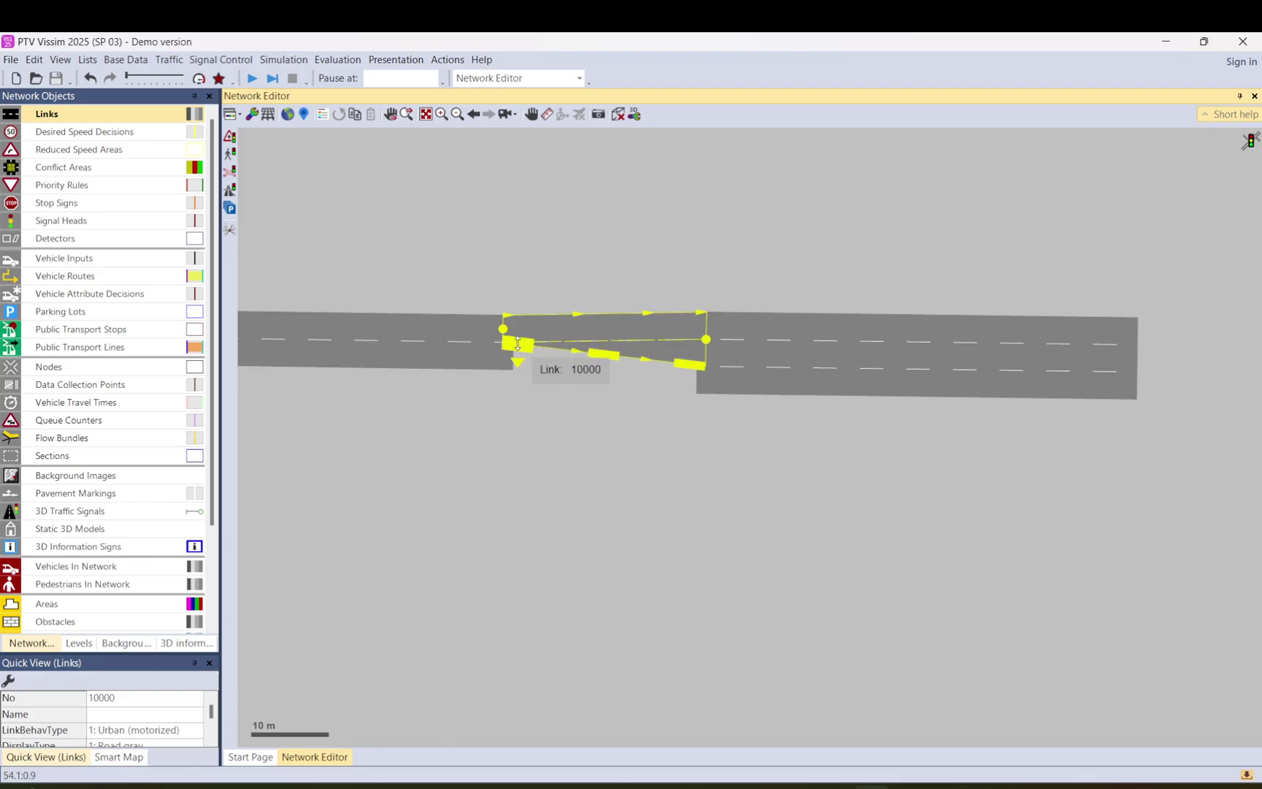
key("ctrl+z")
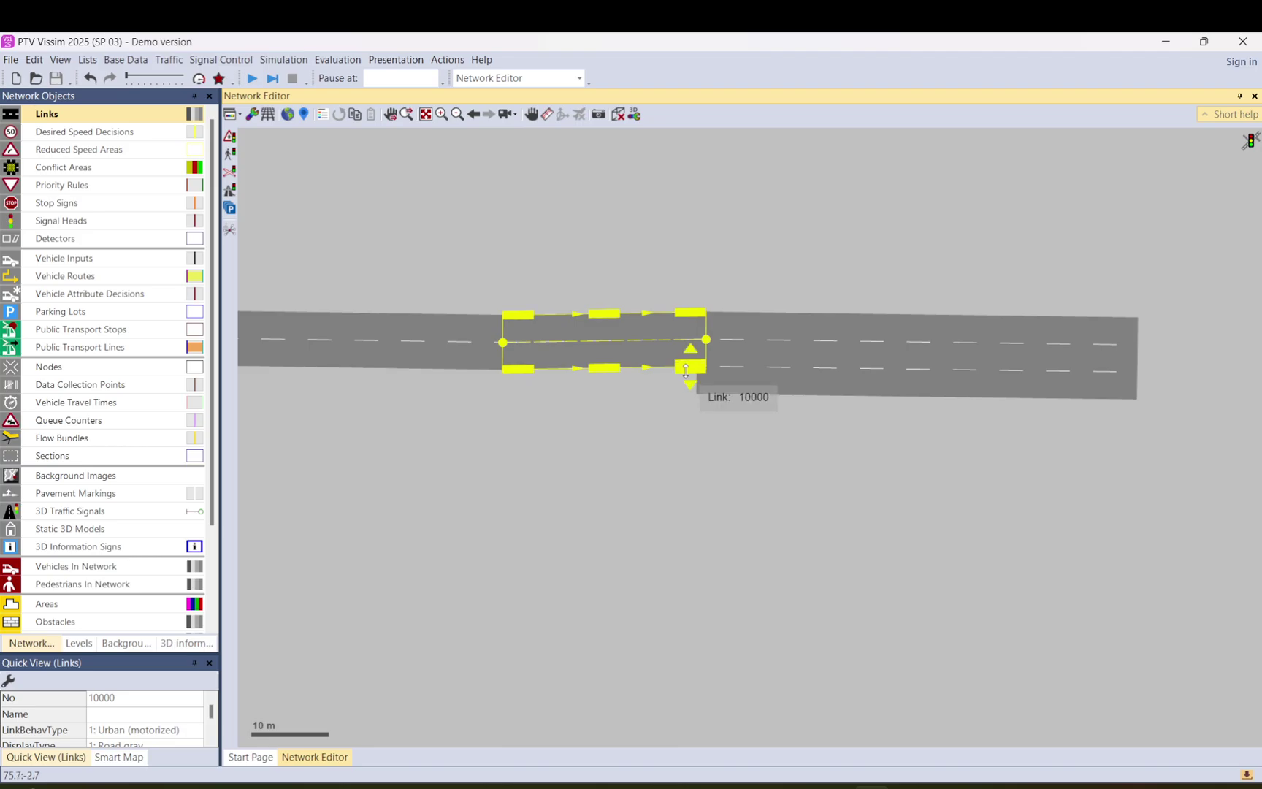
left_click_drag(686, 356, 691, 386)
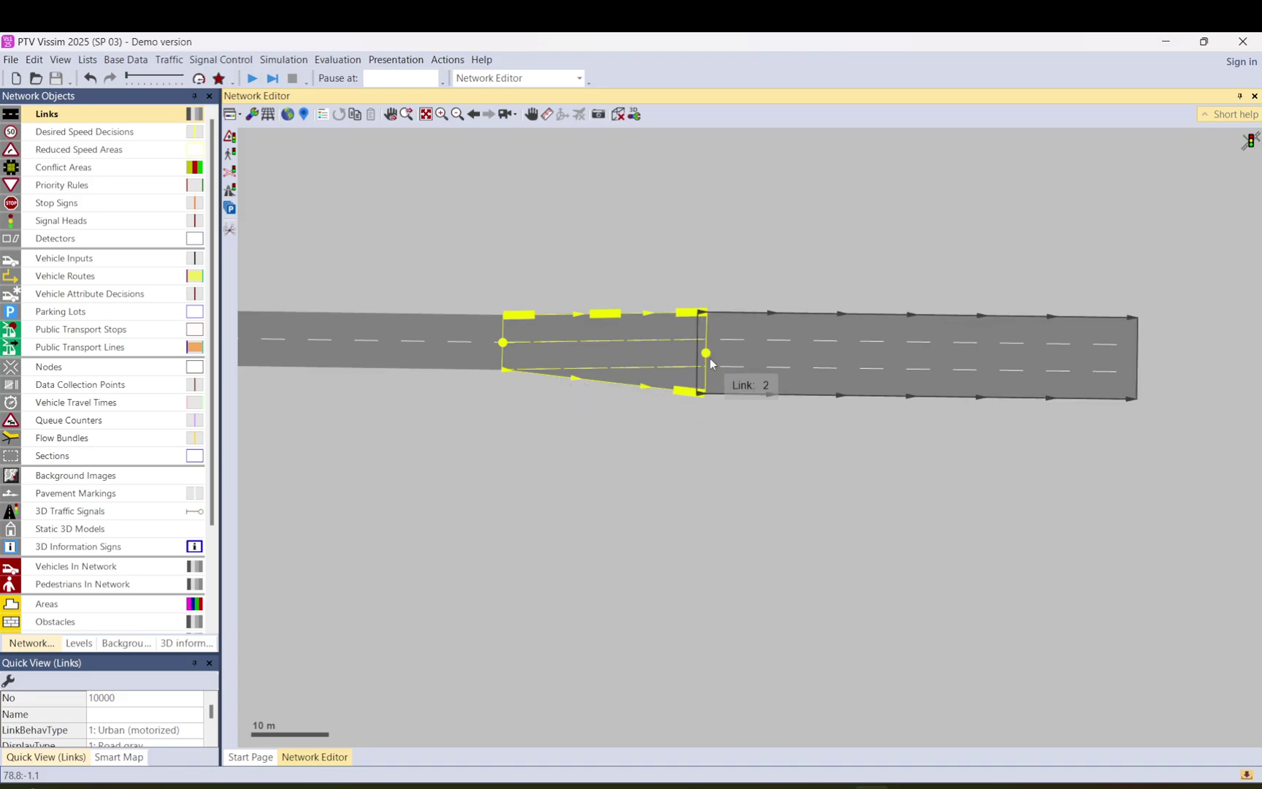
left_click_drag(690, 389, 691, 344)
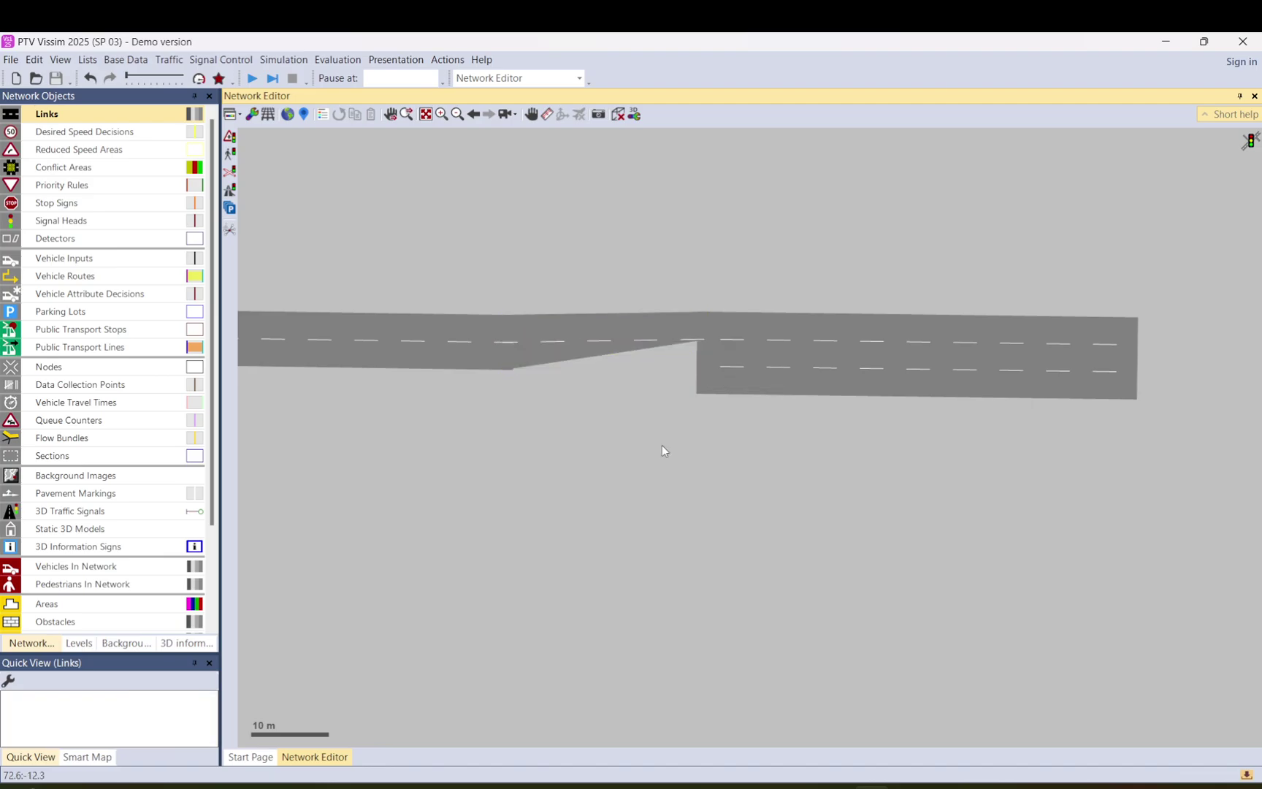
Resize link 2 to four lanes, extending its top edge above the connector.
left_click(736, 361)
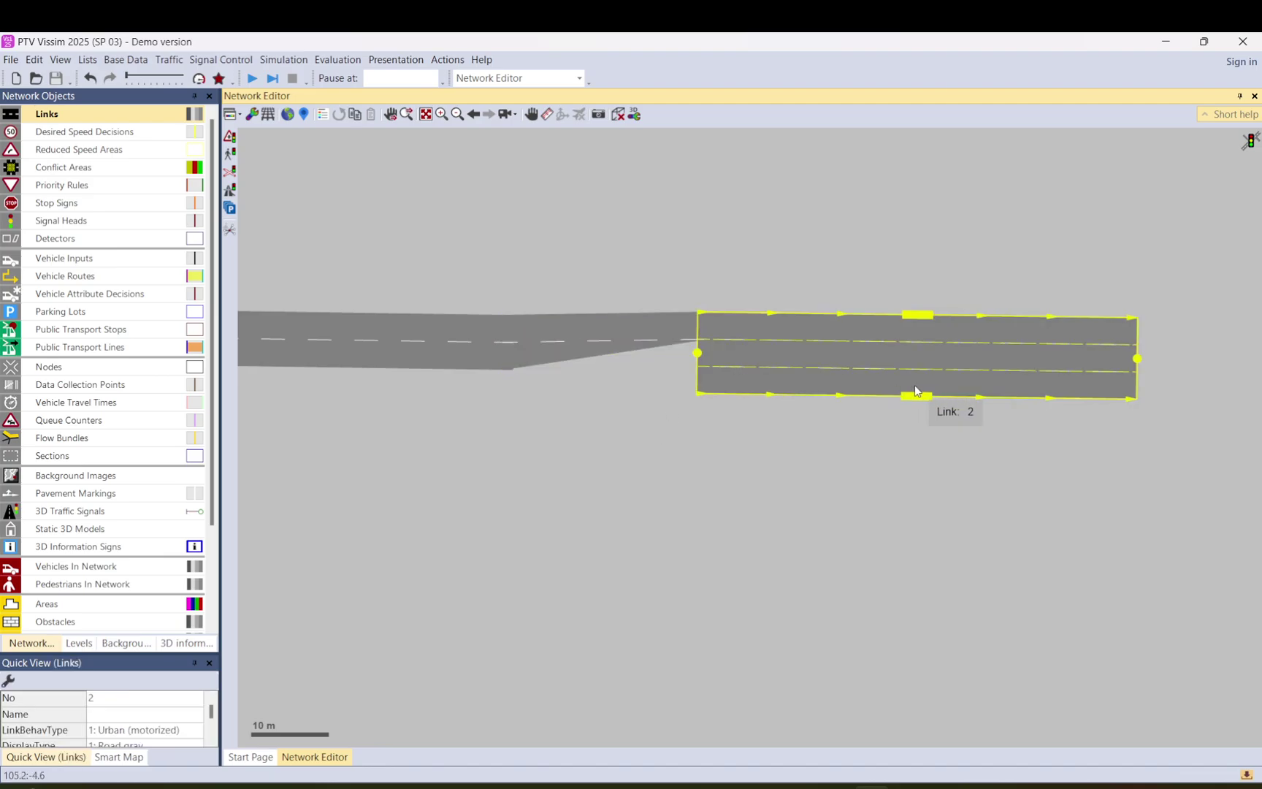
left_click_drag(914, 387, 917, 350)
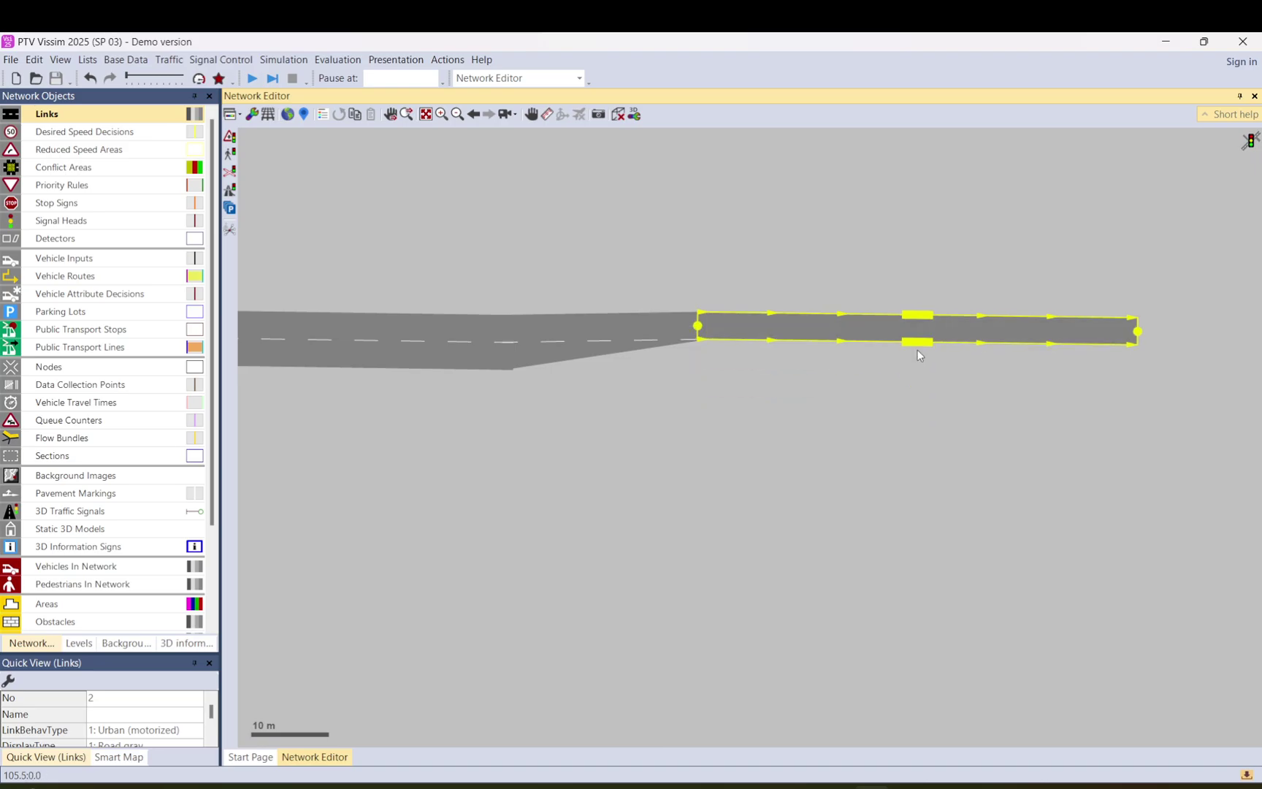
left_click(723, 422)
left_click(917, 341)
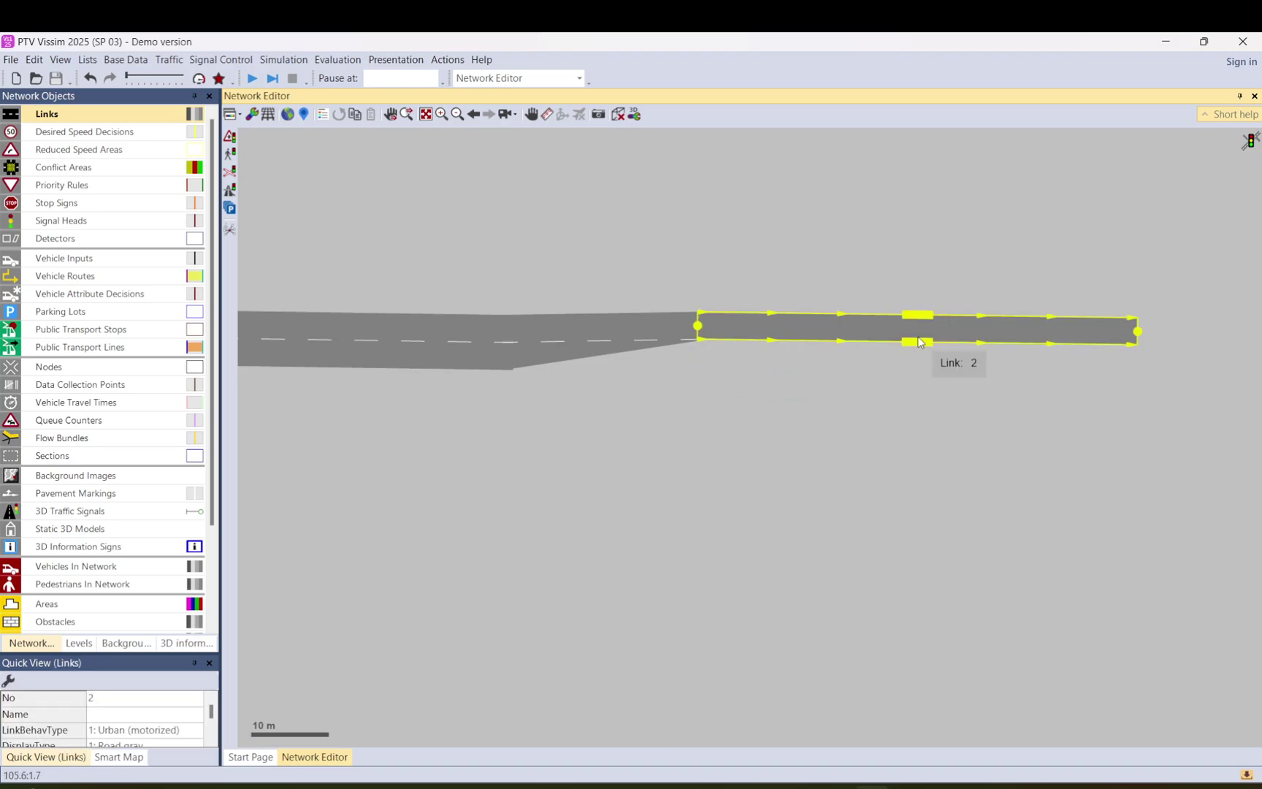
left_click_drag(917, 343, 916, 395)
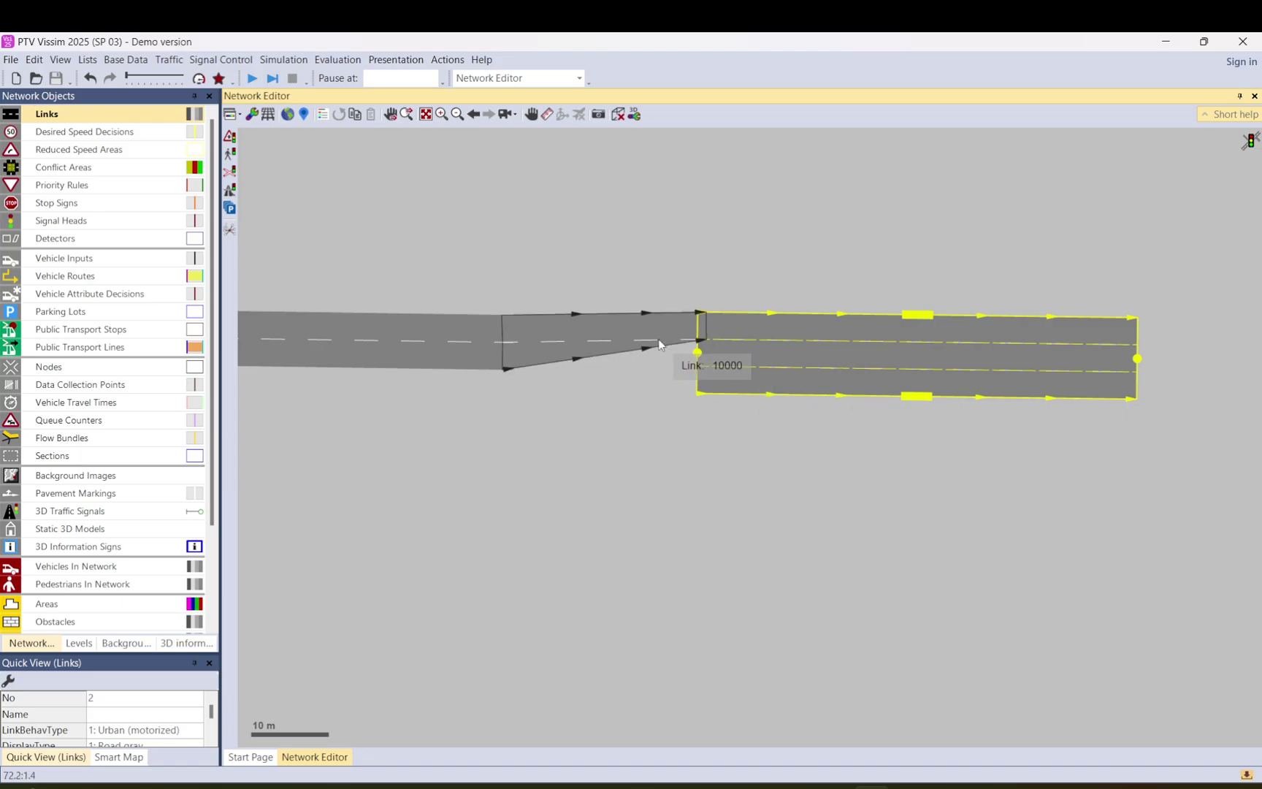
left_click_drag(908, 316, 908, 289)
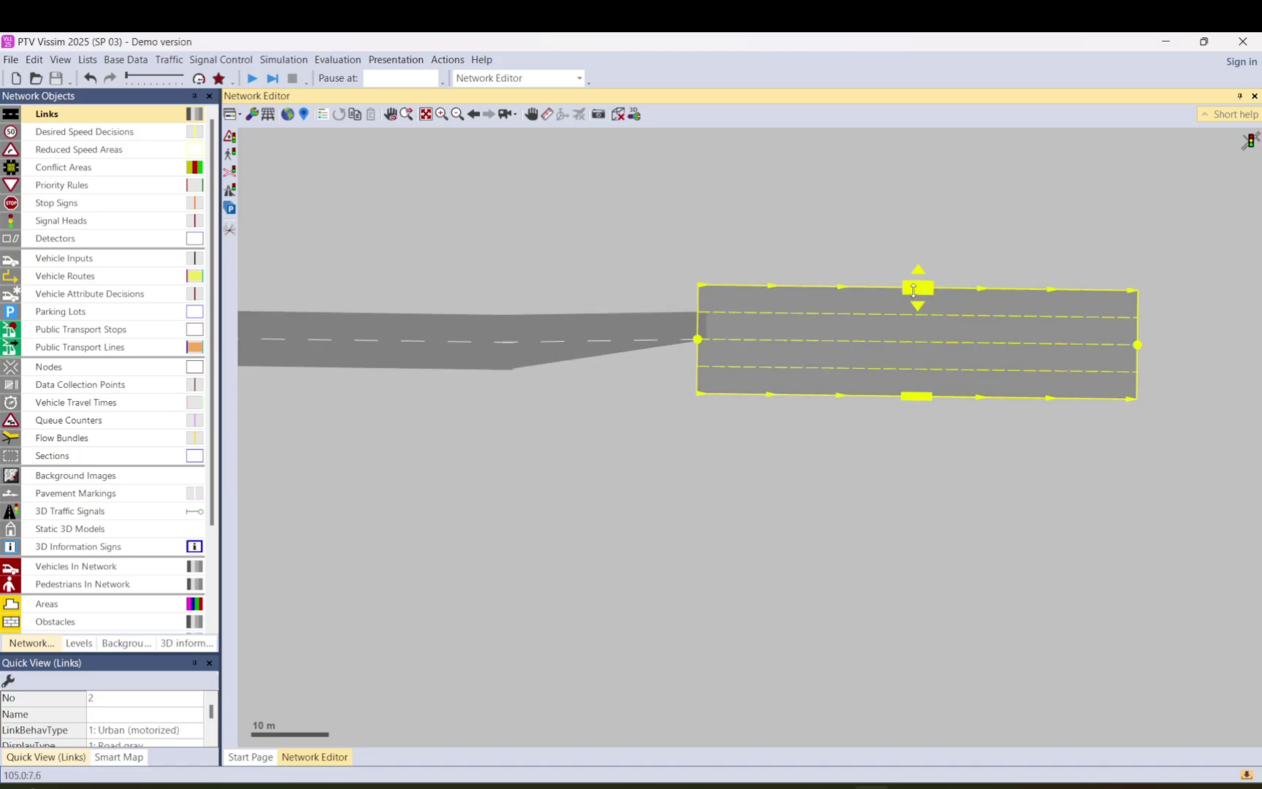
left_click(657, 322)
Reshape connector 10000 into a level two-lane strip feeding link 2's middle lanes.
mouse_move(706, 326)
left_mouse_down()
mouse_move(706, 369)
mouse_move(703, 301)
mouse_move(703, 374)
mouse_move(708, 326)
left_mouse_up()
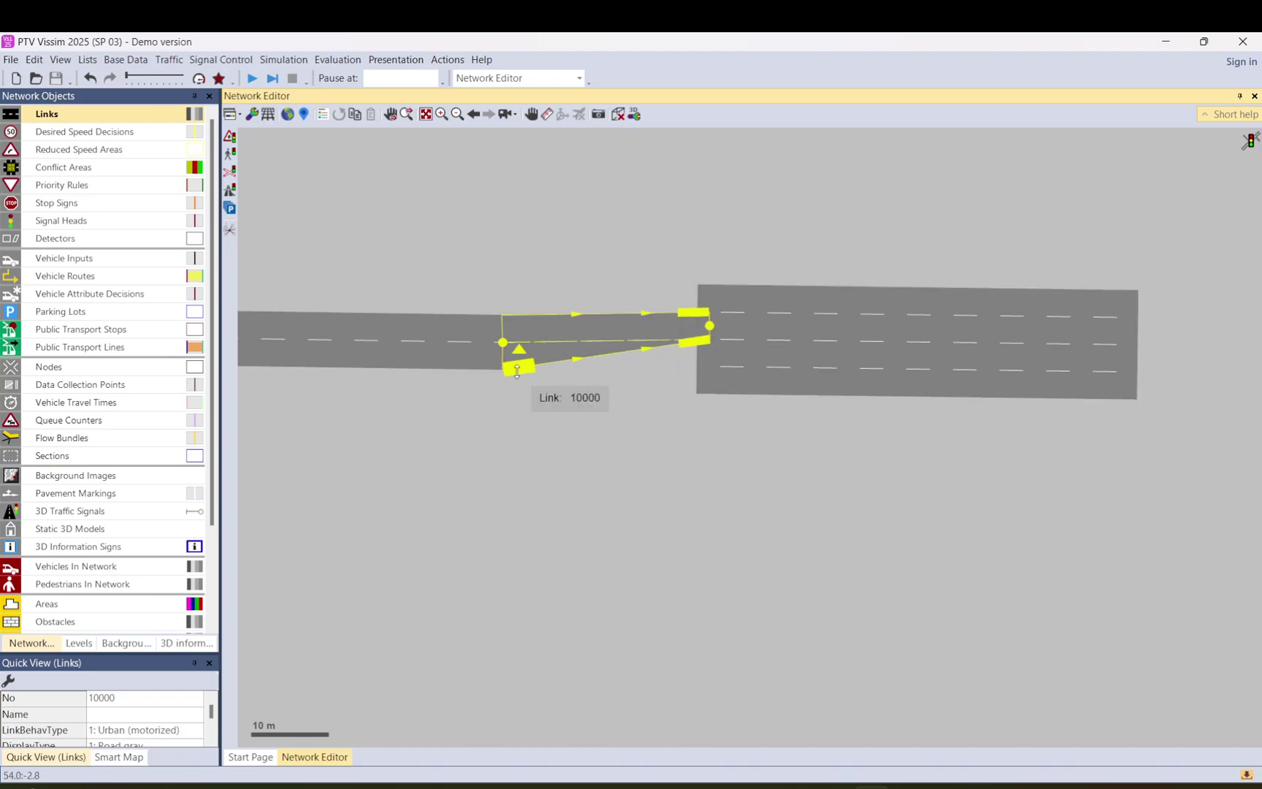
left_click_drag(514, 370, 513, 341)
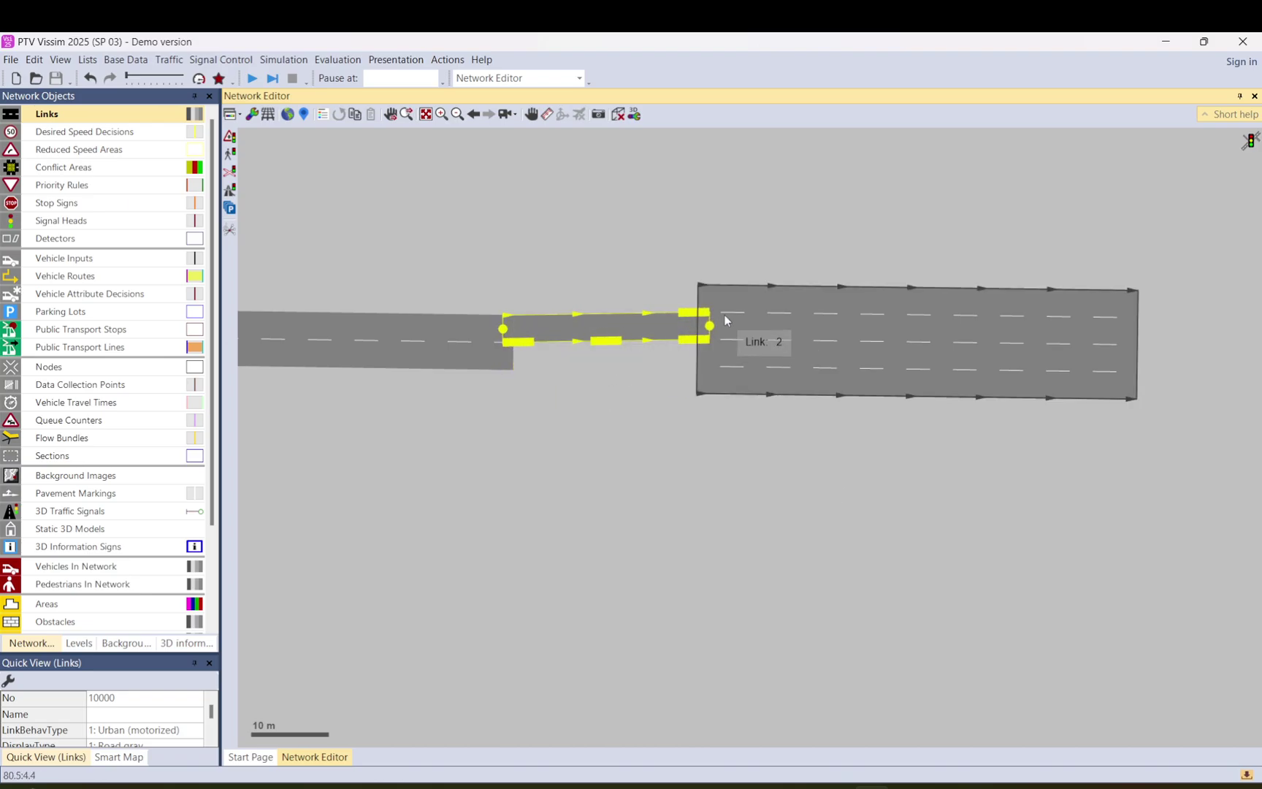
left_click_drag(709, 325, 708, 298)
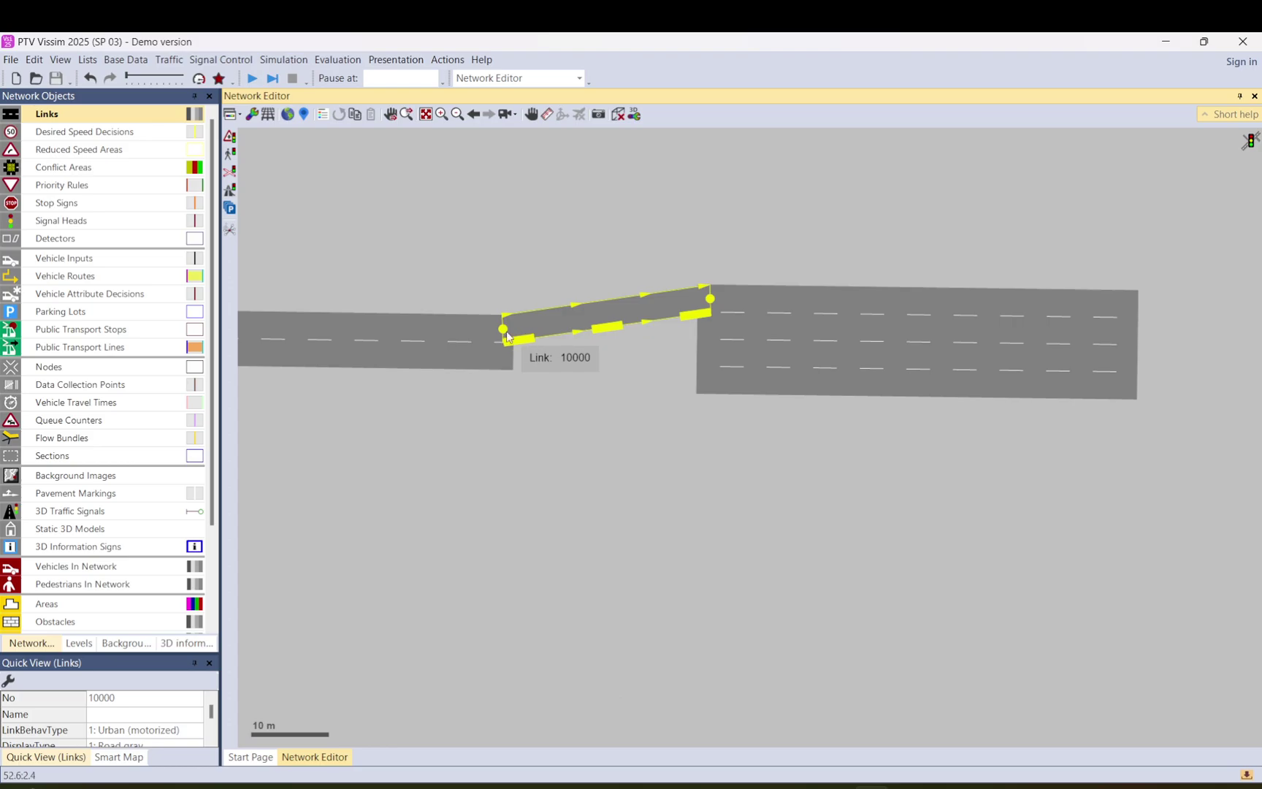
left_click_drag(507, 330, 514, 353)
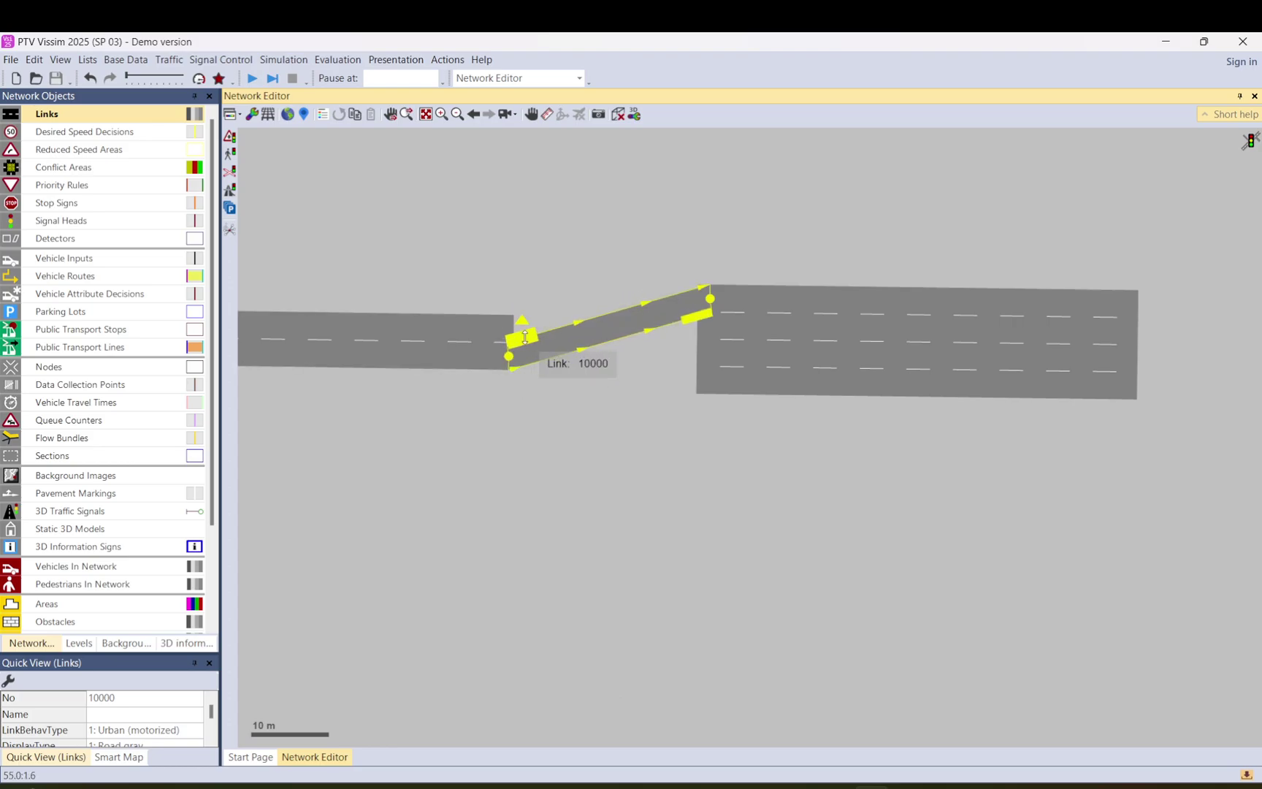
left_click_drag(524, 337, 523, 313)
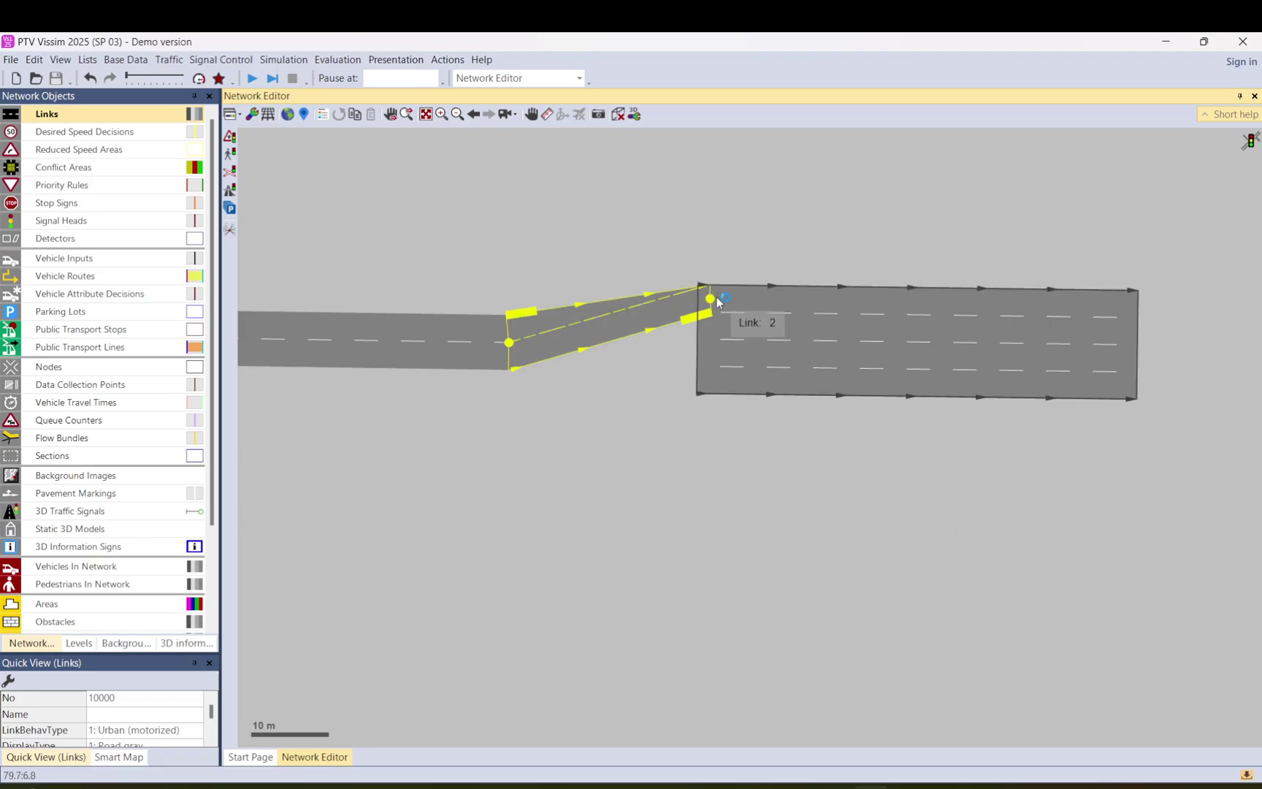
mouse_move(695, 315)
left_mouse_down()
mouse_move(709, 368)
mouse_move(703, 322)
mouse_move(704, 365)
mouse_move(701, 340)
left_mouse_up()
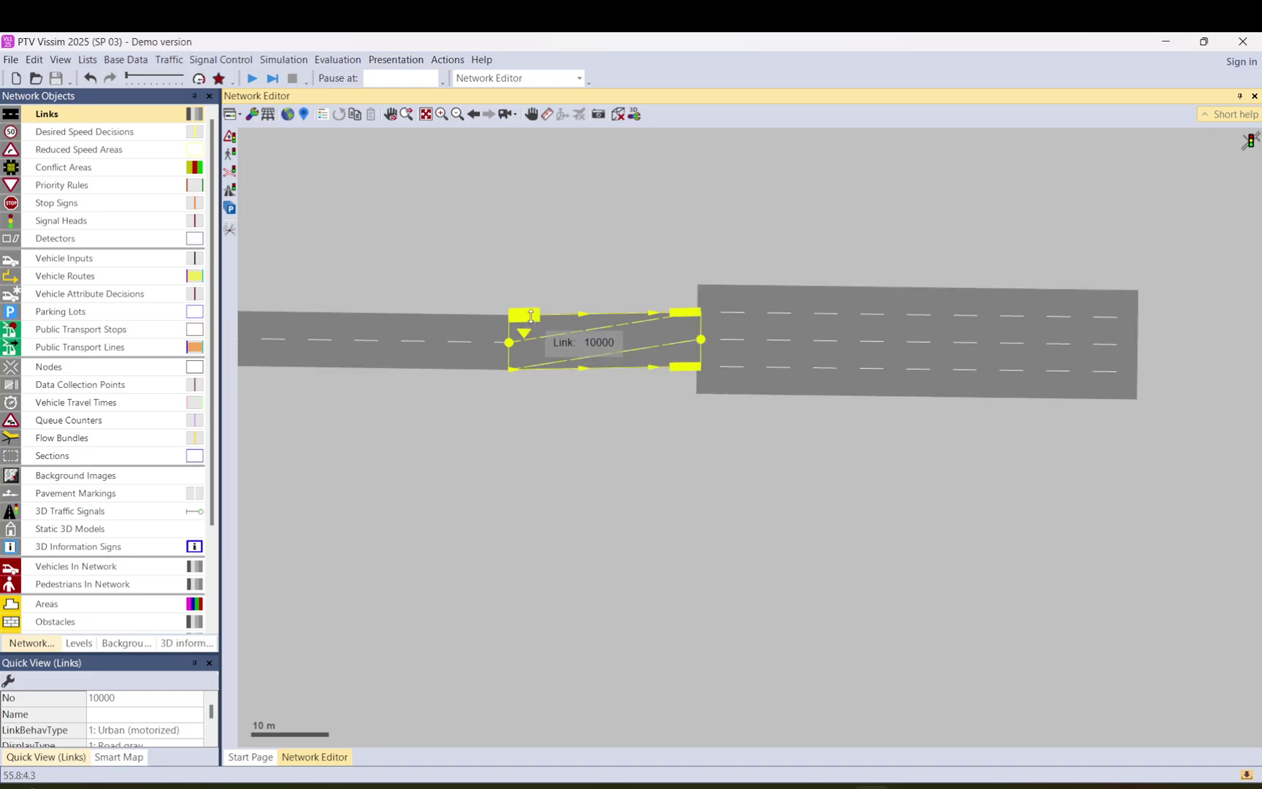
left_click_drag(531, 316, 530, 340)
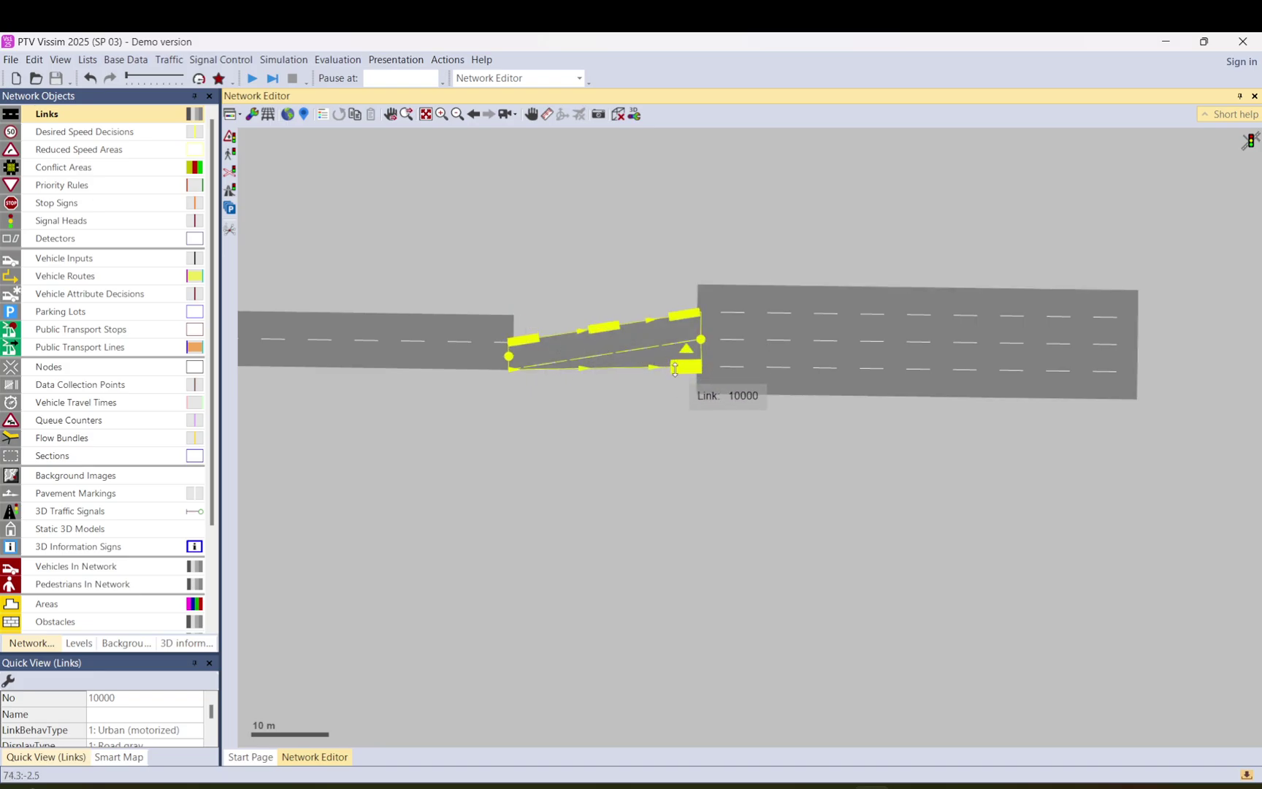
left_click_drag(675, 369, 674, 340)
left_click_drag(597, 315, 597, 298)
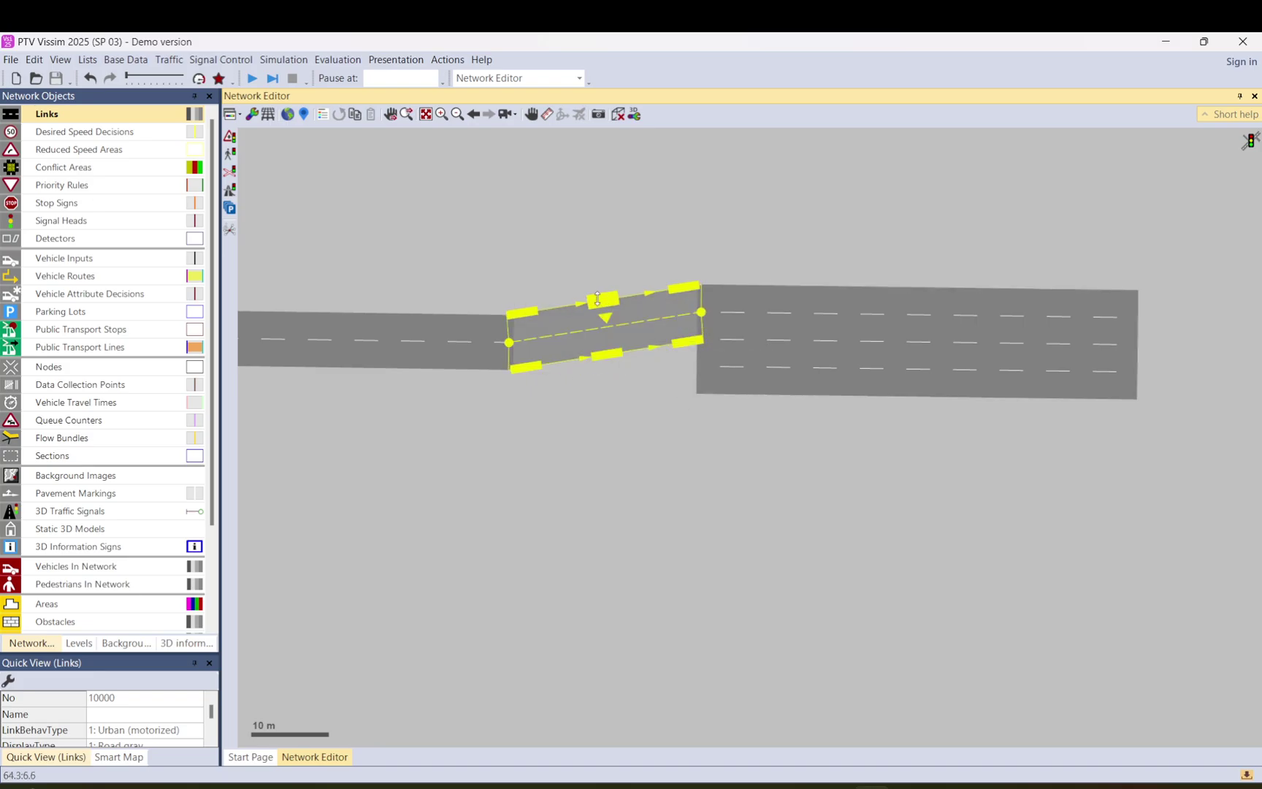
left_click_drag(699, 313, 701, 341)
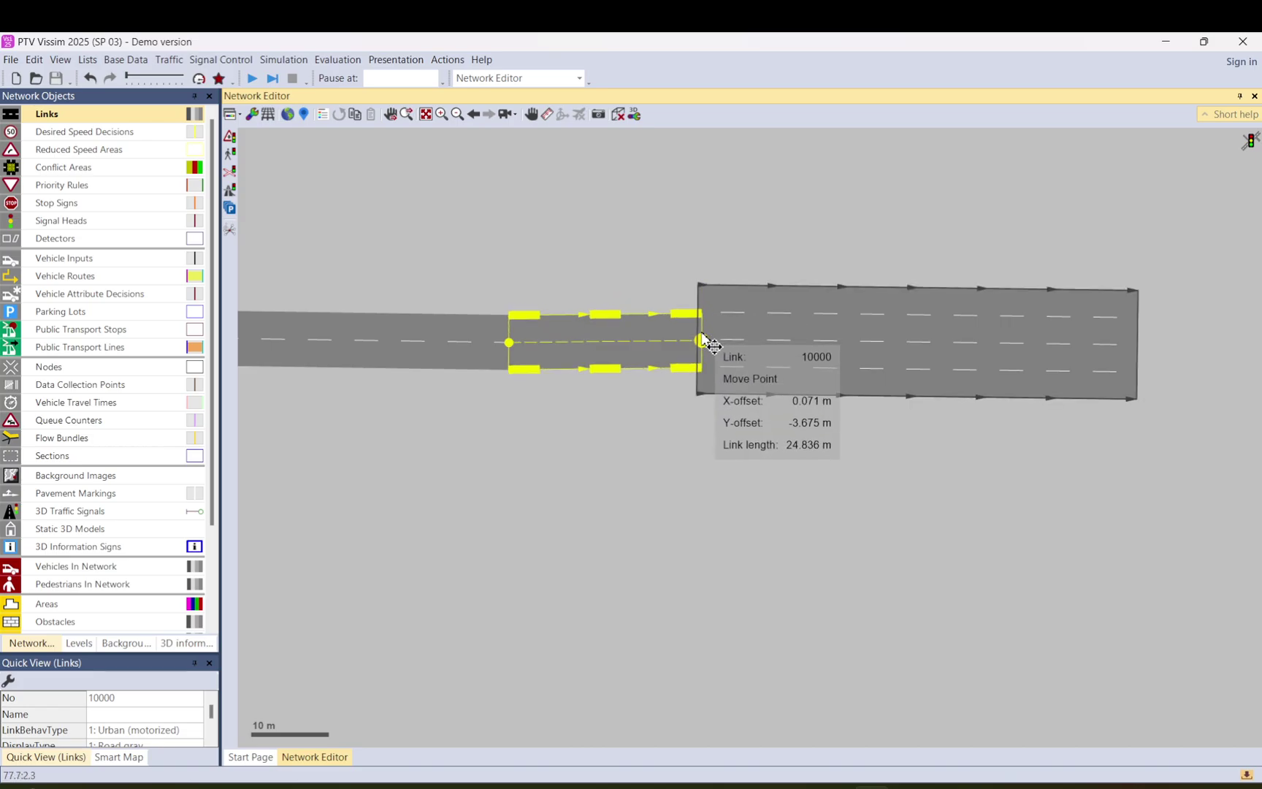
Deselect, then reselect connector 10000 to show its lane and width handles.
left_click(687, 456)
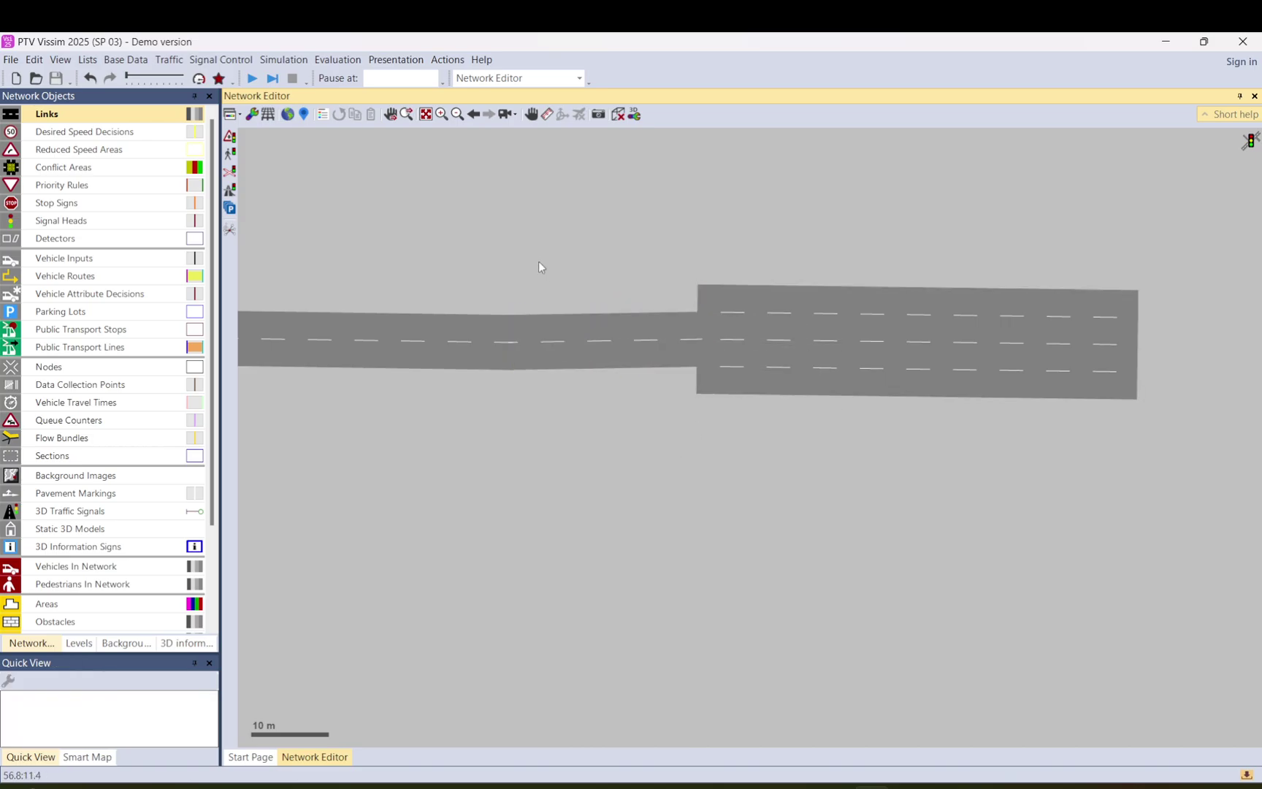
left_click(597, 335)
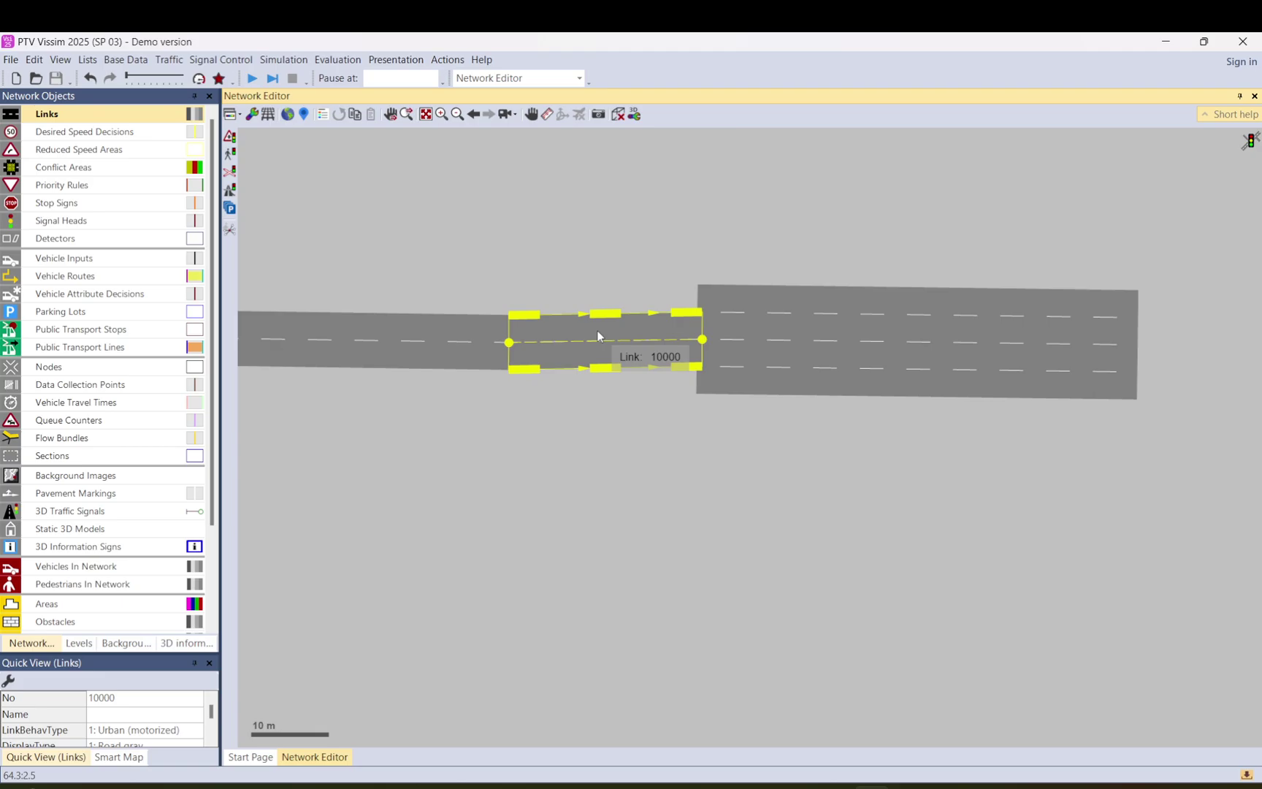